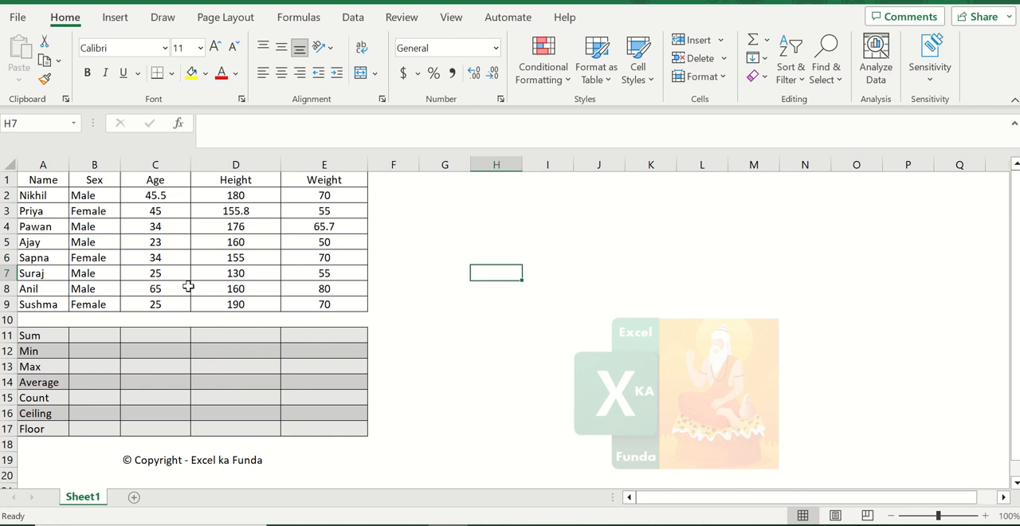
- Examine the summary rows under Age and the data in each column of the table
left_click(144, 335)
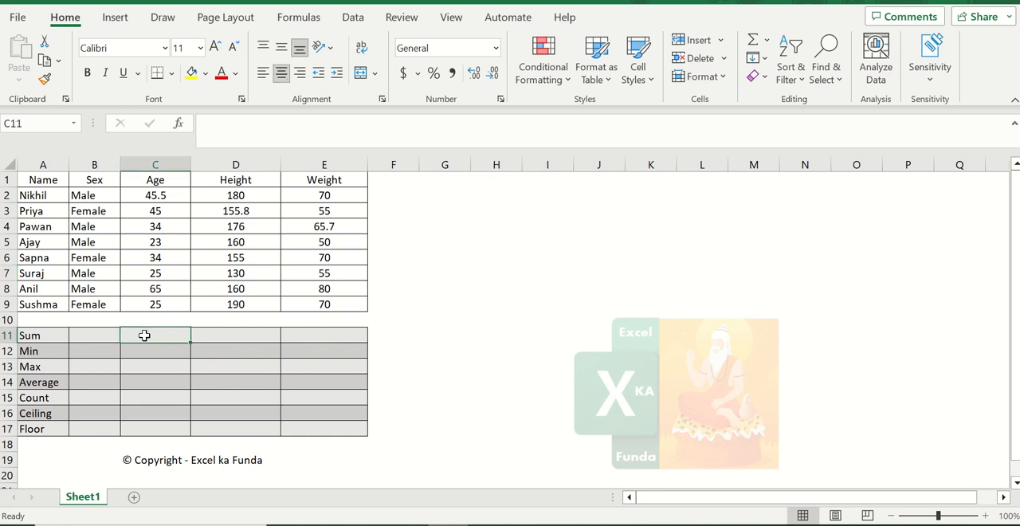
left_click(157, 348)
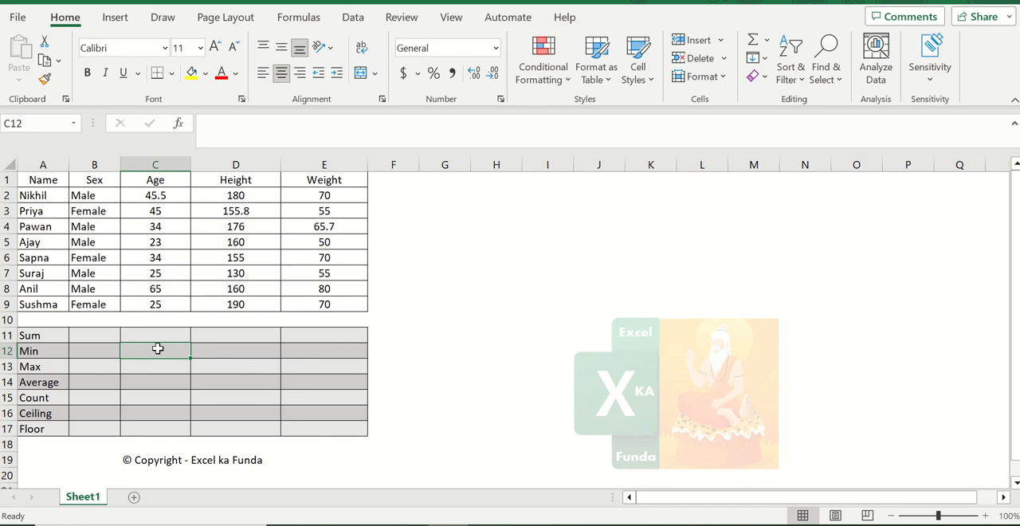
left_click(159, 365)
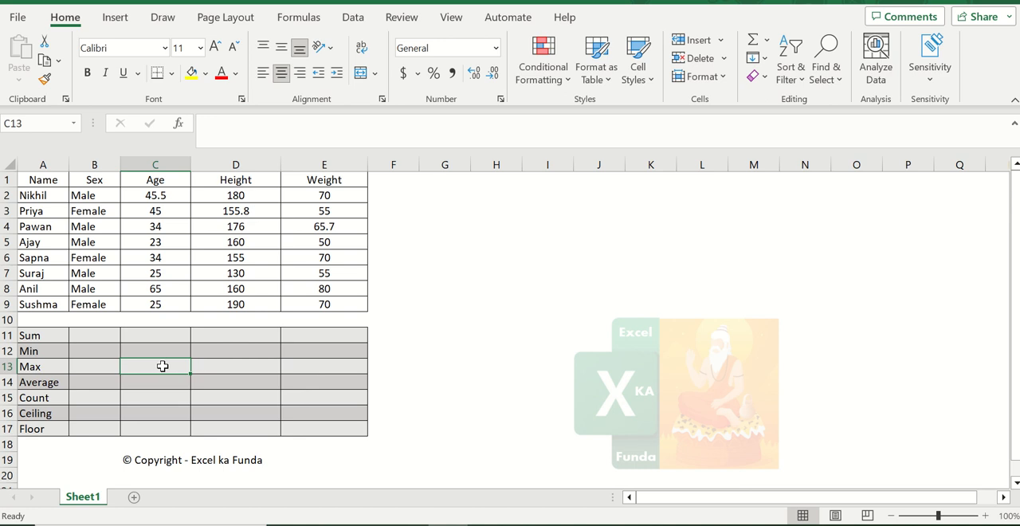
left_click(155, 379)
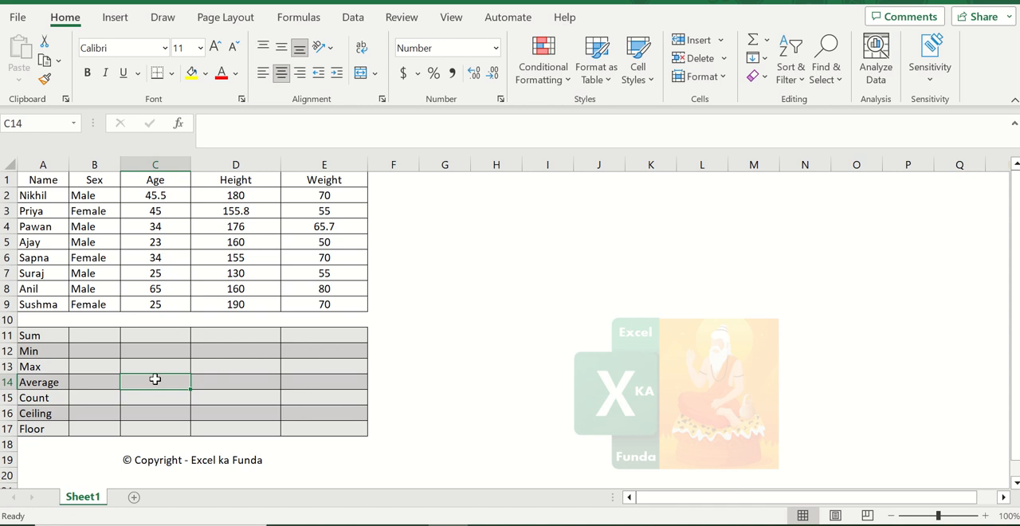
left_click(154, 396)
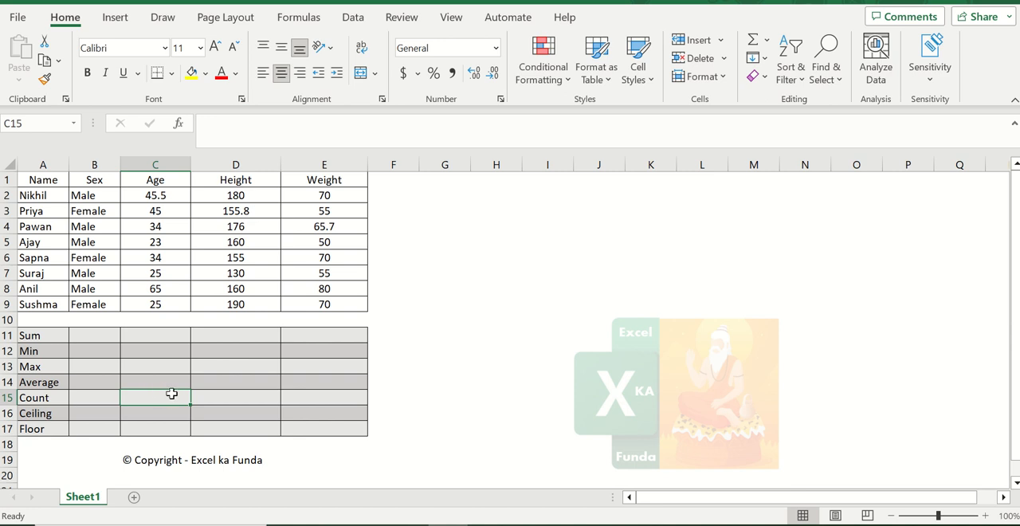
left_click(157, 414)
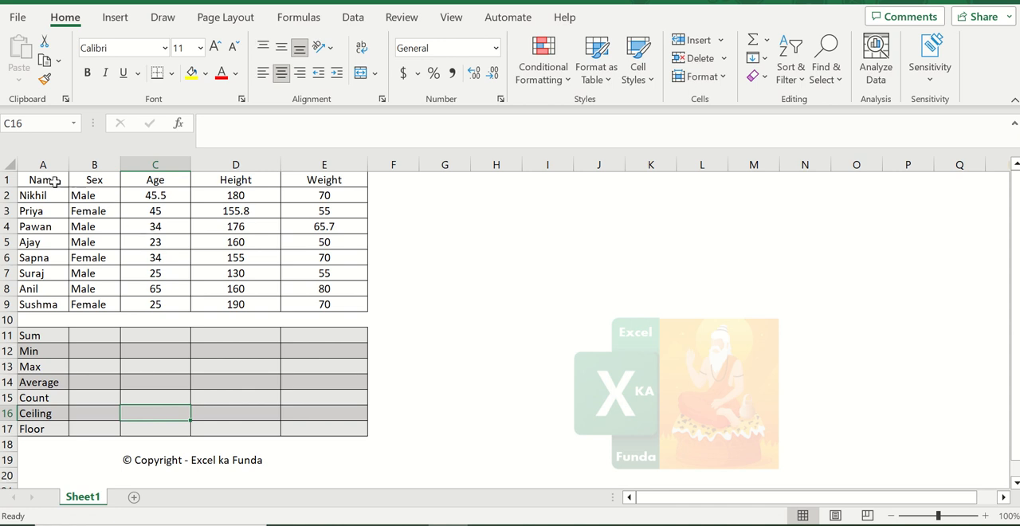
left_click_drag(51, 196, 51, 305)
left_click_drag(85, 196, 108, 314)
left_click_drag(149, 195, 163, 307)
left_click_drag(234, 196, 256, 306)
left_click_drag(322, 197, 323, 296)
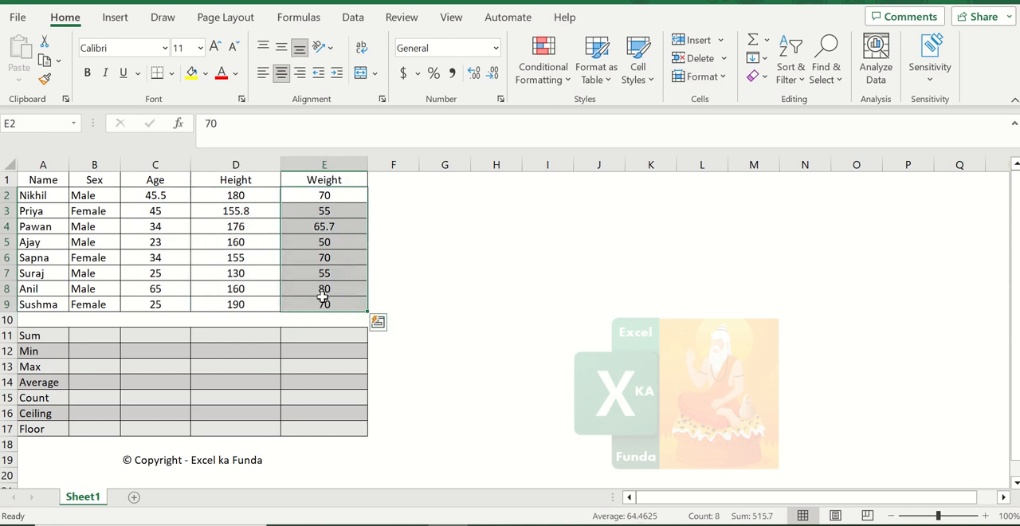
- Enter the formula =SUM(C2:C9) in the Age column's Sum cell C11
left_click(83, 195)
left_click(158, 337)
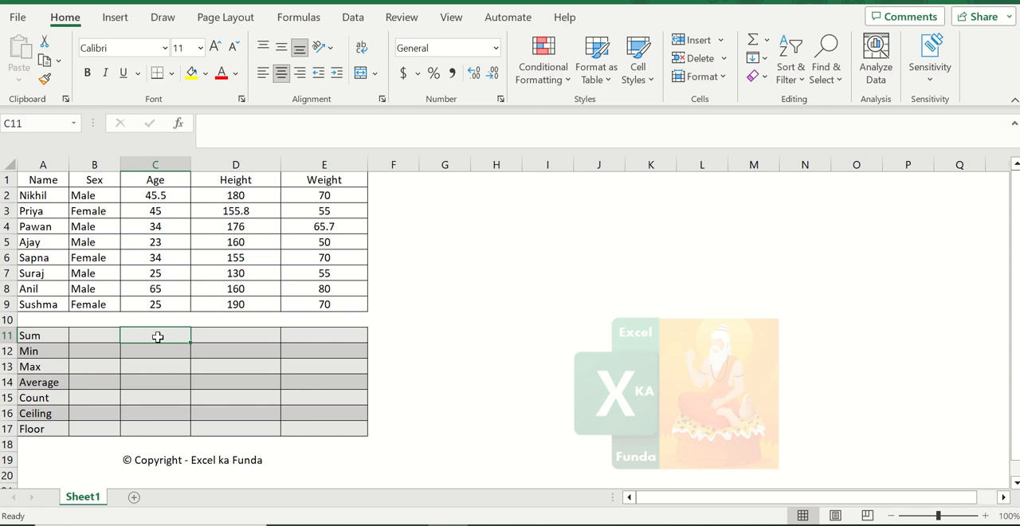
type("=sum")
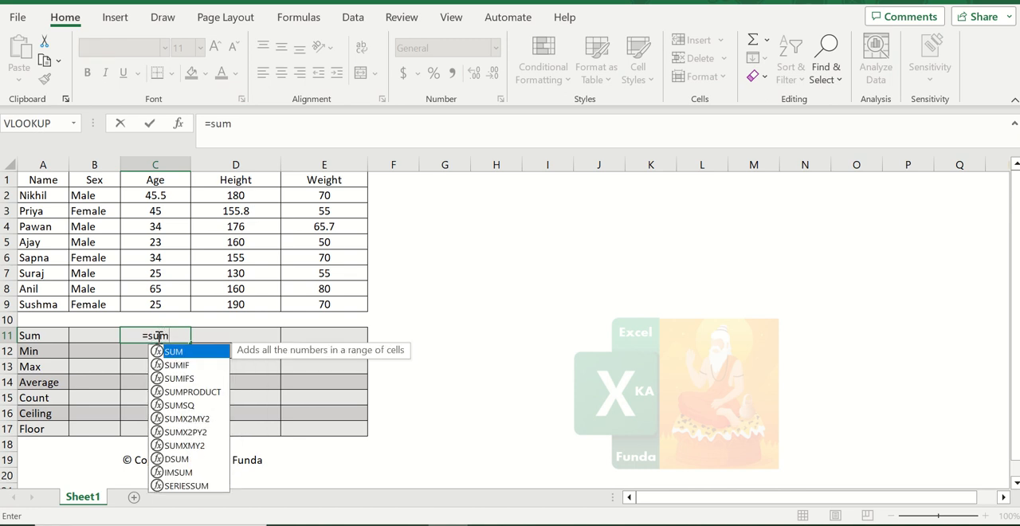
type("(")
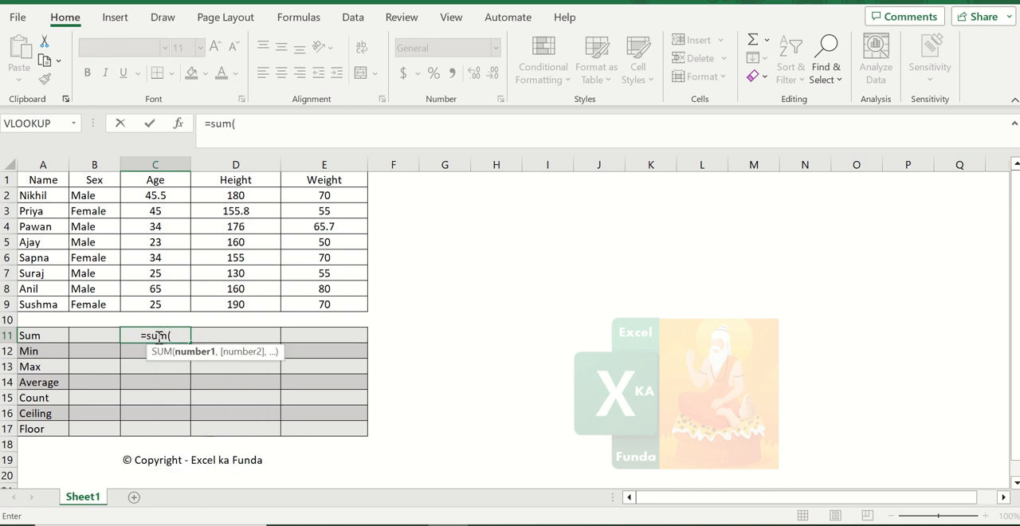
key("Up")
key("Up")
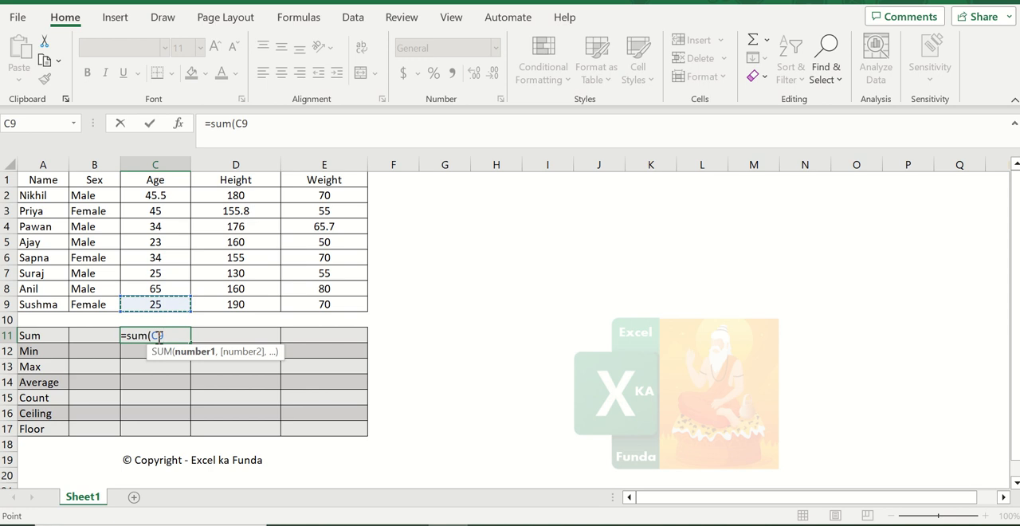
key("shift+Up")
key("shift+Up")
key("shift+Up")
key("shift+Up")
key("shift+Up")
key("shift+Up")
key("shift+Up")
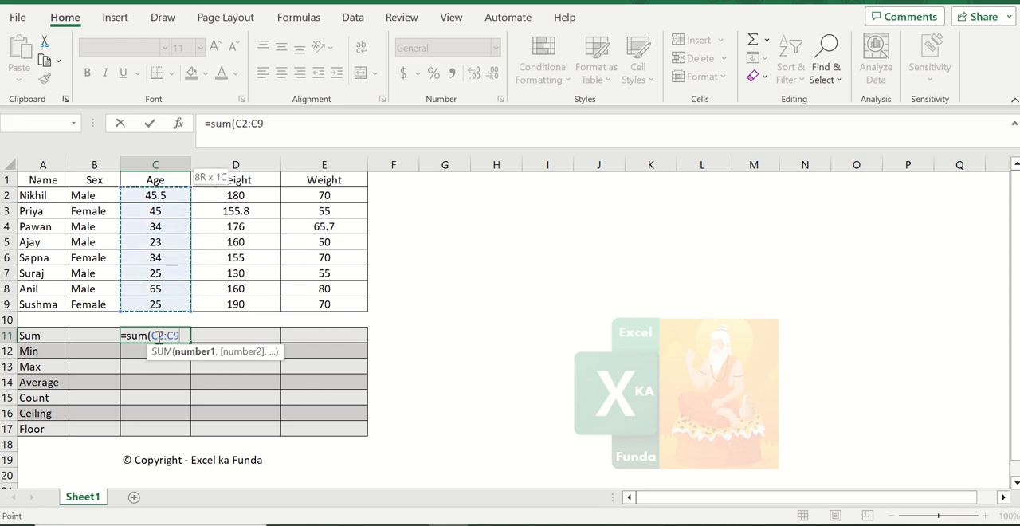
type(")")
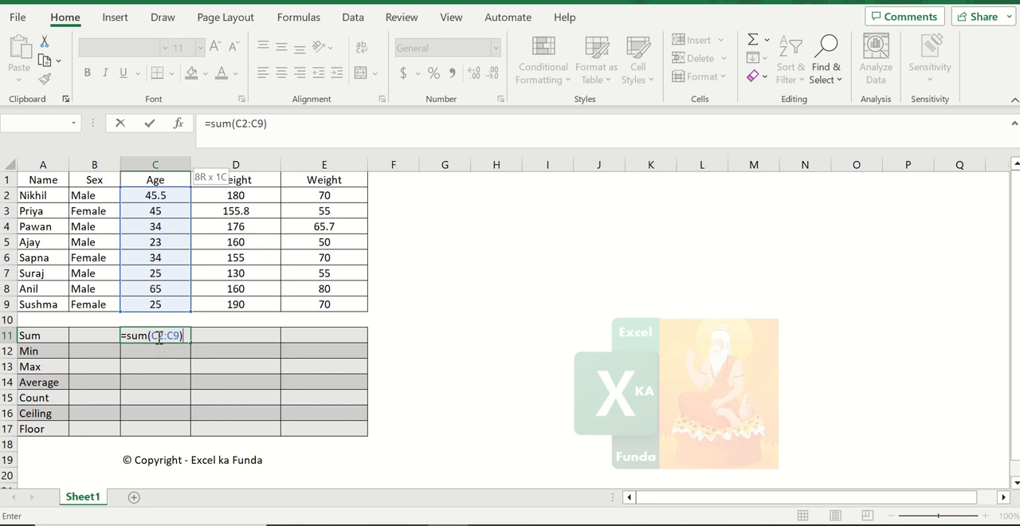
key("ctrl+Return")
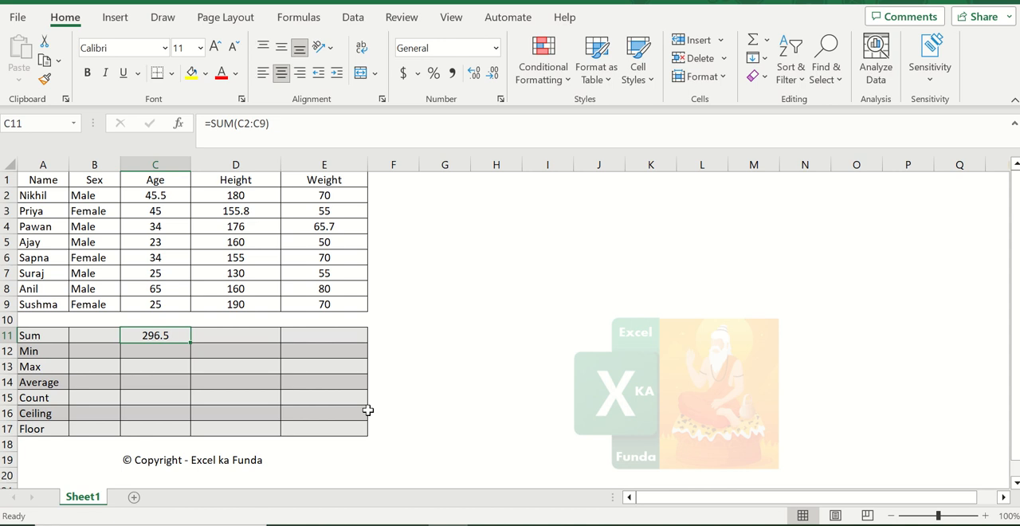
- Select the Age values C2:C9 to check them against the Sum result
key("Up")
key("Up")
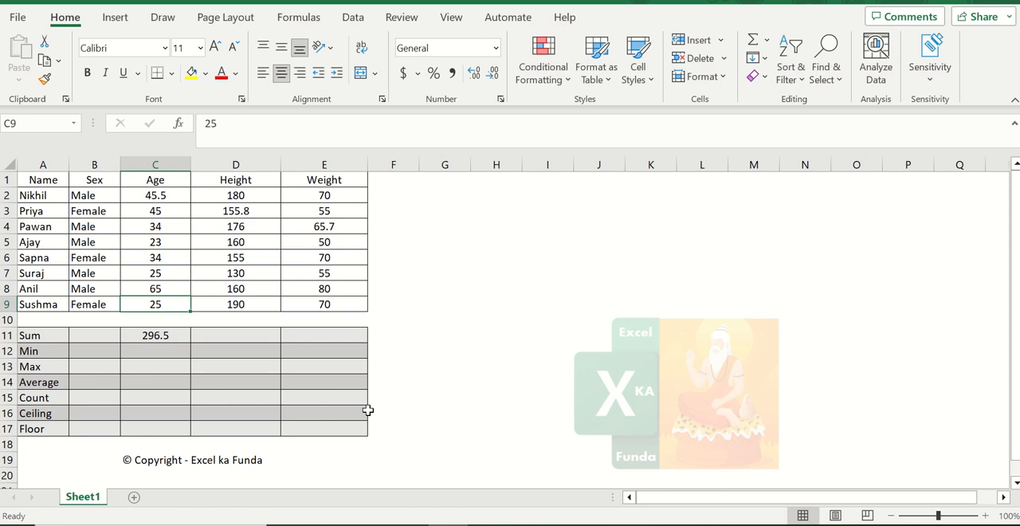
key("ctrl+shift+Up")
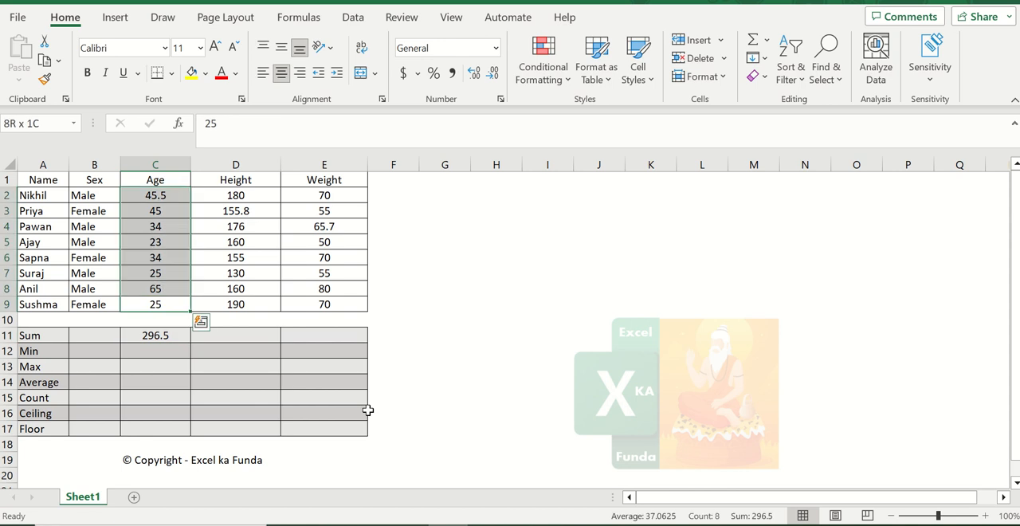
key("Down")
key("Down")
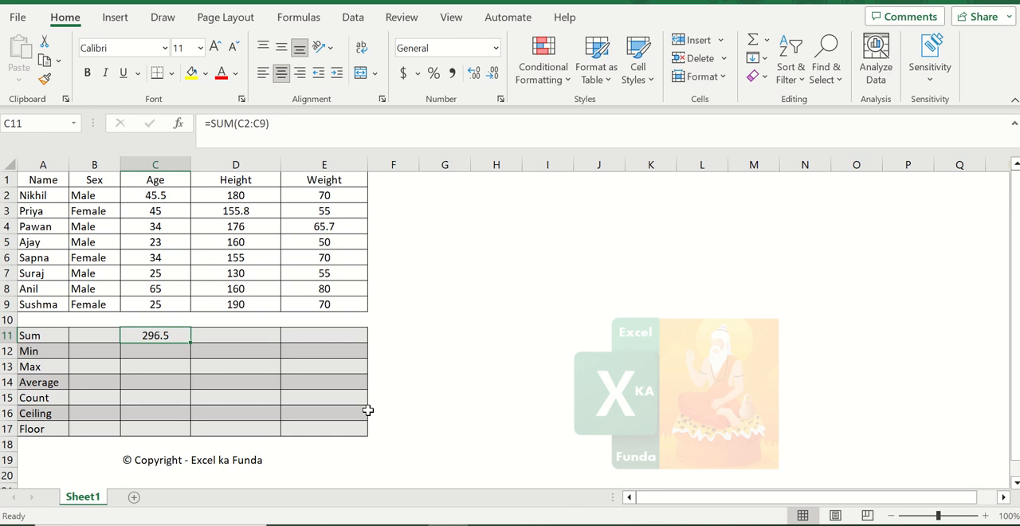
- Copy the Age Sum formula into the Height Sum cell D11
key("ctrl+c")
key("Right")
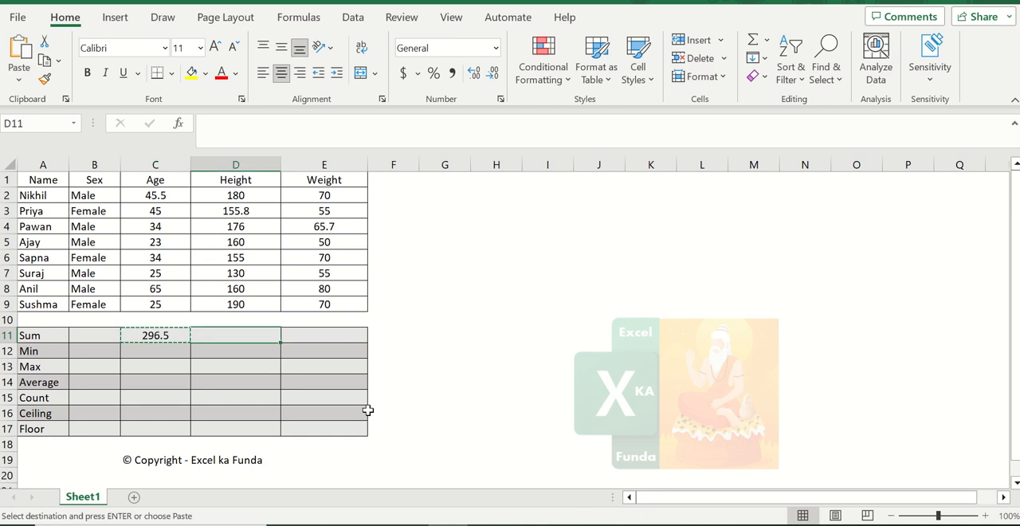
key("Left")
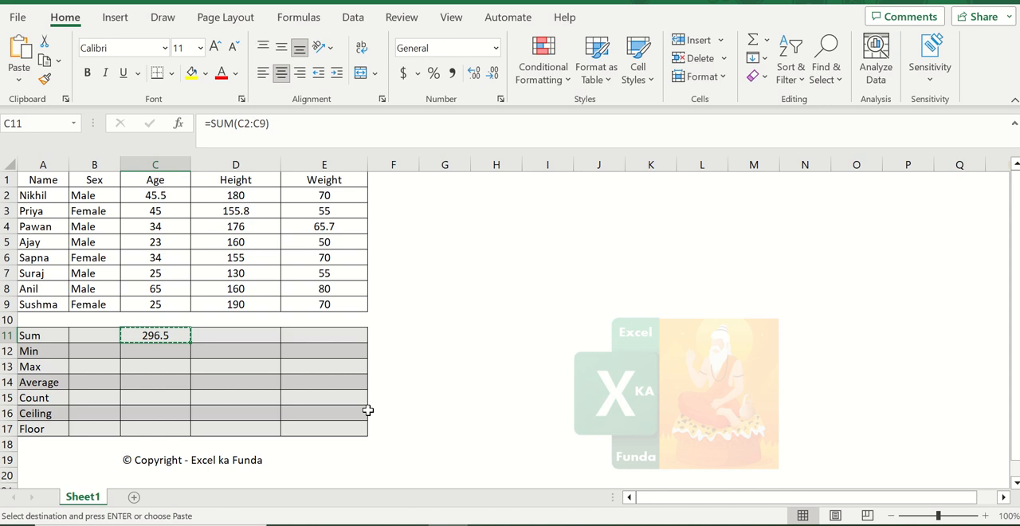
key("Right")
key("ctrl+v")
key("Escape")
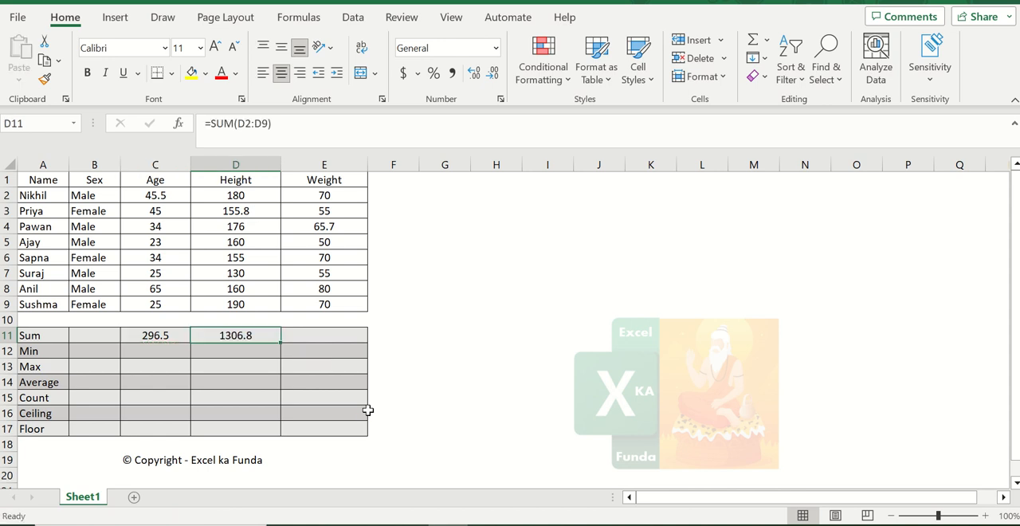
- Enter the formula =SUM(E2:E9) in the Weight column's Sum cell E11
key("Right")
type("=sum(")
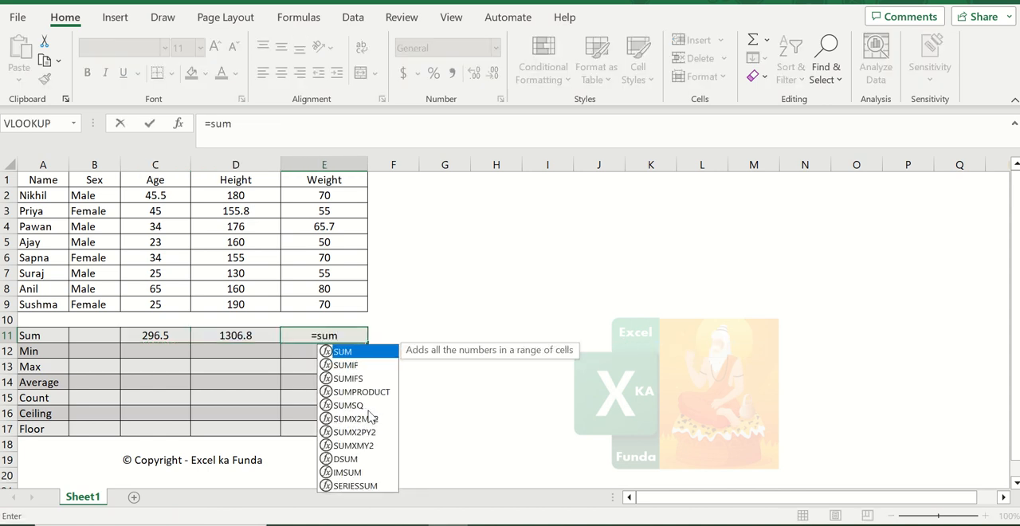
key("Up")
key("Up")
key("shift+Up")
key("shift+Up")
key("shift+Up")
key("shift+Up")
key("shift+Up")
key("shift+Up")
key("shift+Up")
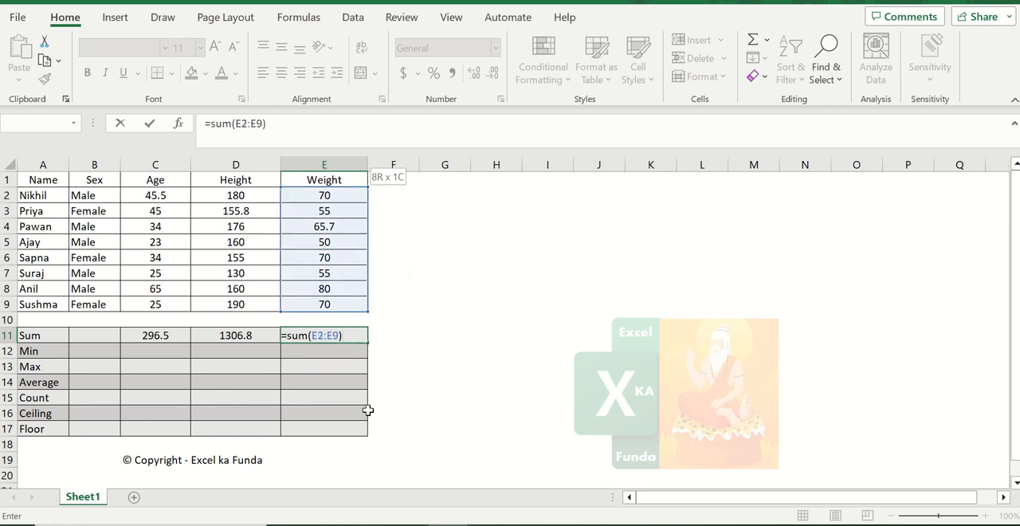
key("Return")
- Enter the formula =MIN(C2:C9) in the Age column's Min cell C12
key("Left")
key("Left")
key("Left")
key("Left")
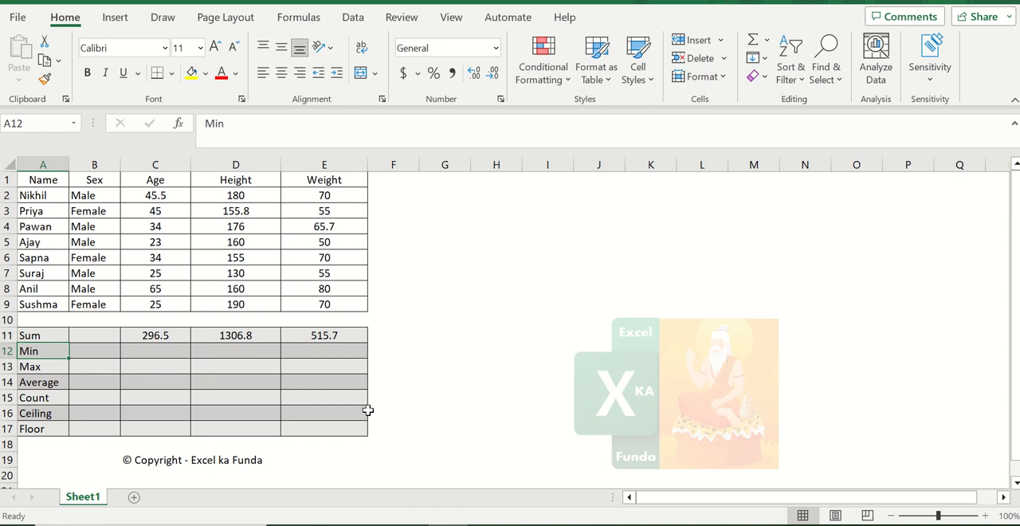
key("Right")
key("Right")
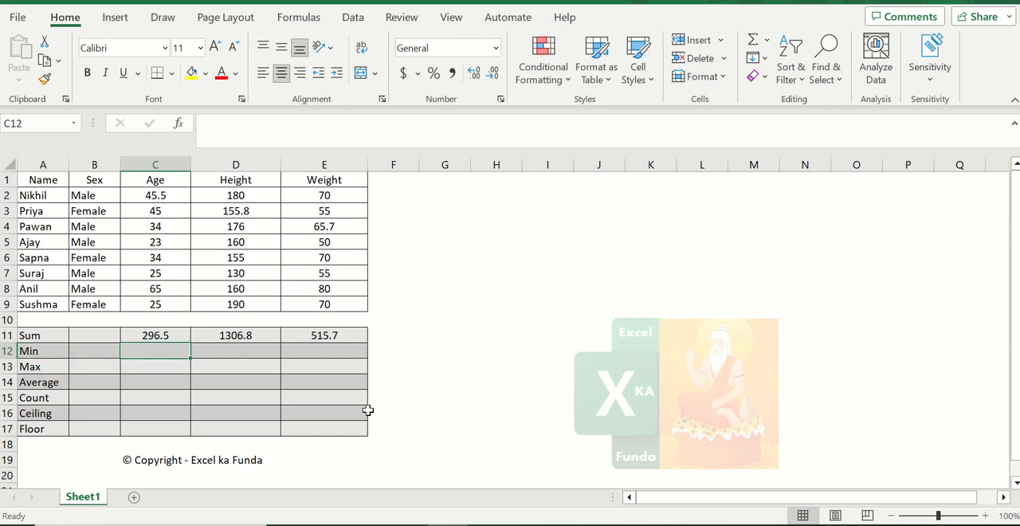
type("=min")
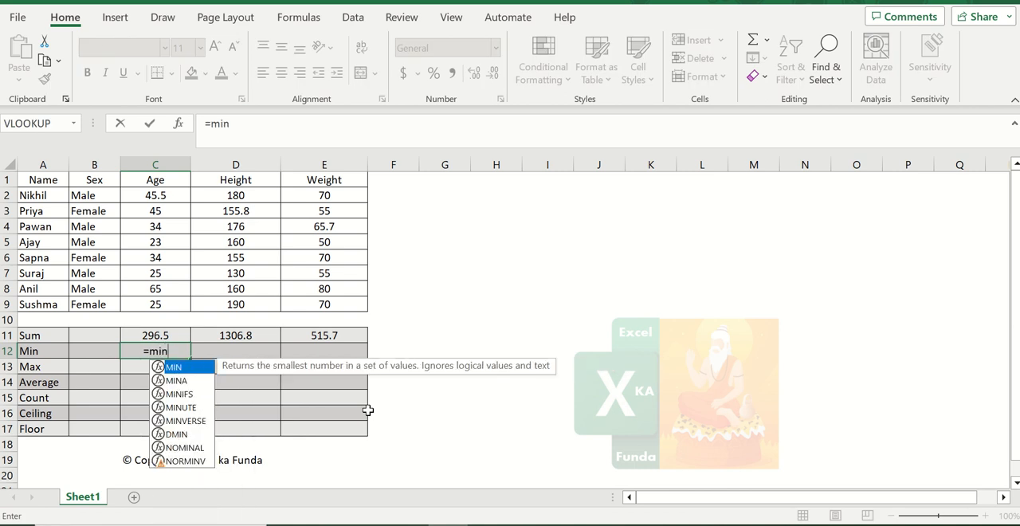
type("(")
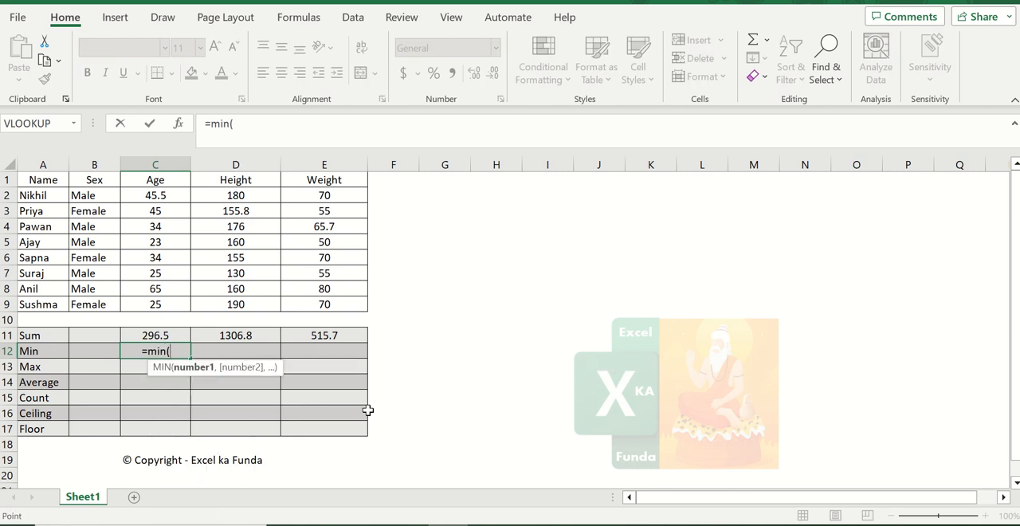
key("Up")
key("Up")
key("Up")
key("ctrl+shift+Up")
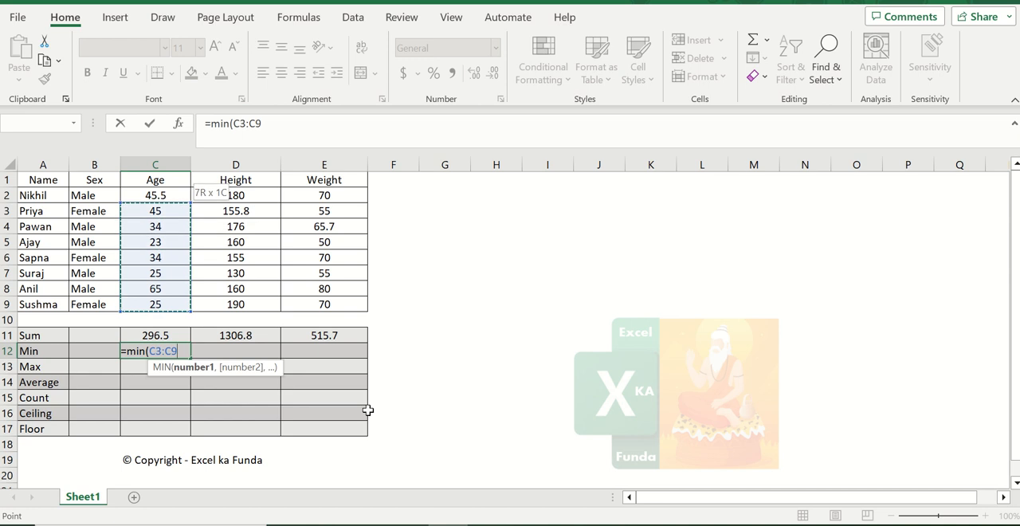
type(")")
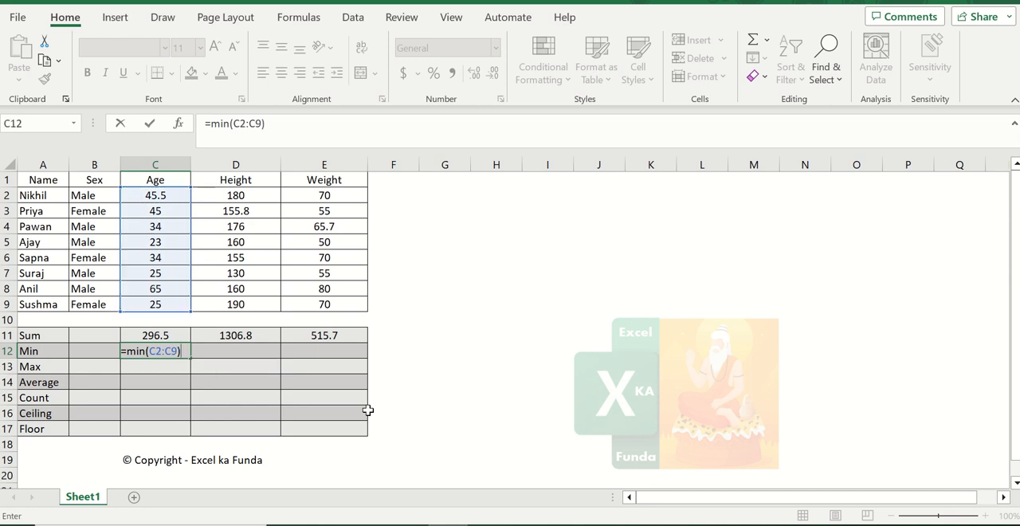
key("ctrl+Return")
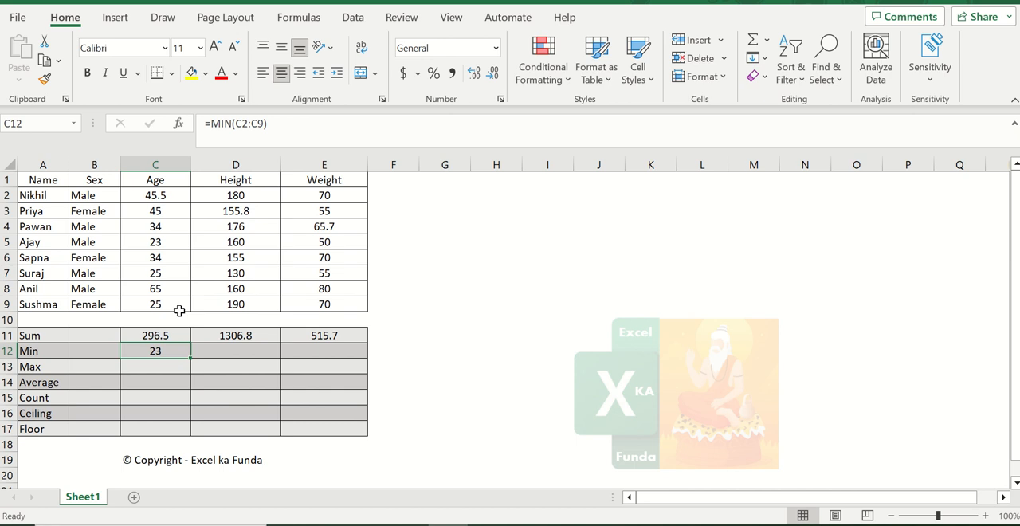
- Highlight the smallest Age value, 23 in C5, with a yellow fill
left_click(166, 198)
left_click(170, 211)
left_click(166, 228)
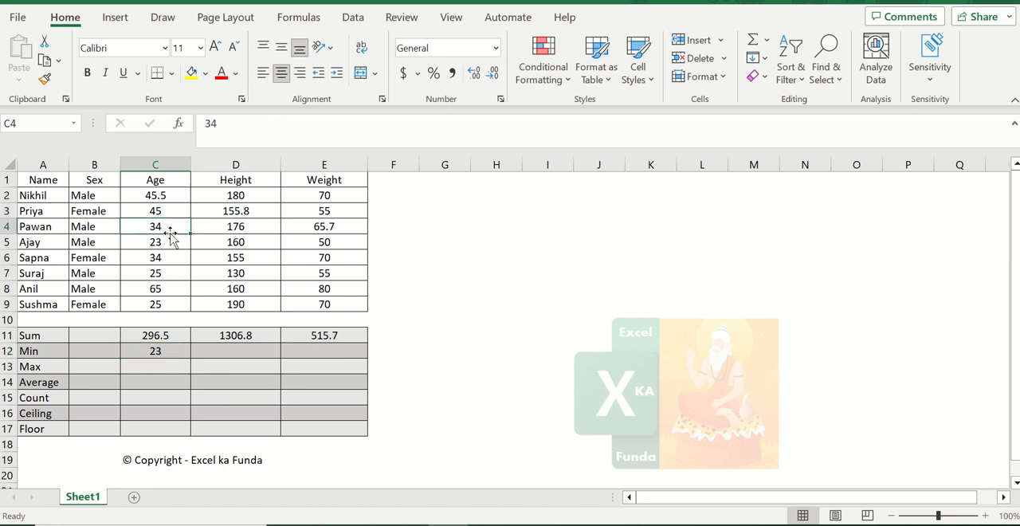
left_click(166, 240)
left_click(191, 75)
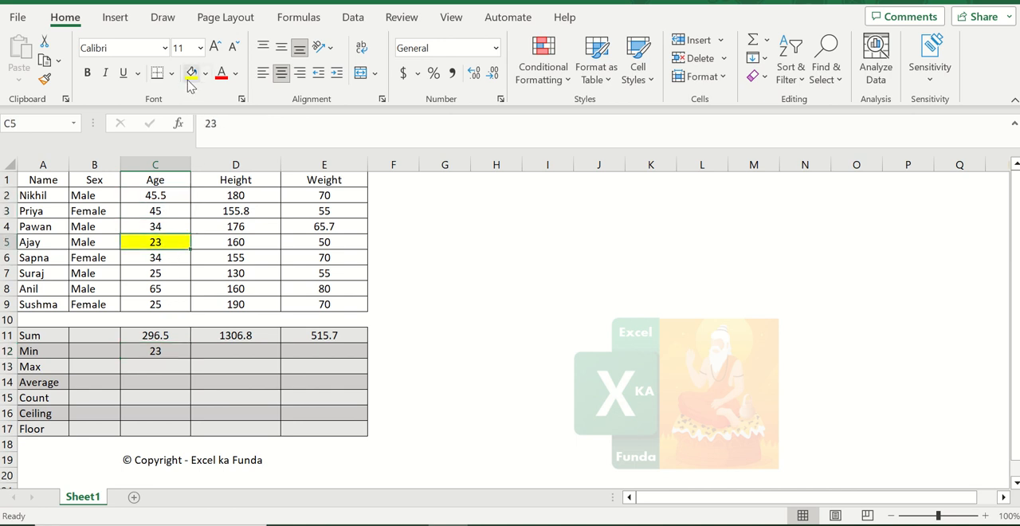
- Enter the formula =MIN(D2:D9) in the Height column's Min cell D12
left_click(163, 351)
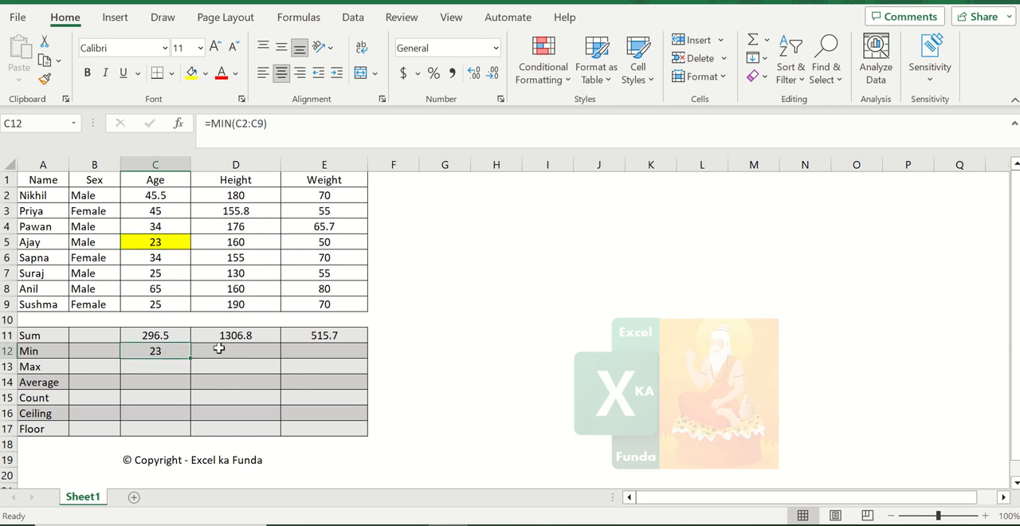
left_click(174, 198)
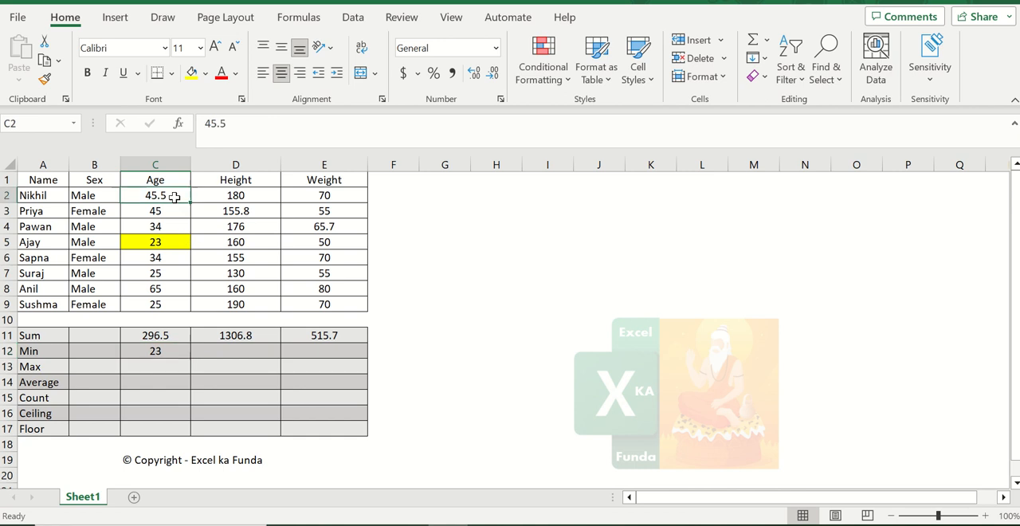
left_click(159, 351)
left_click(243, 348)
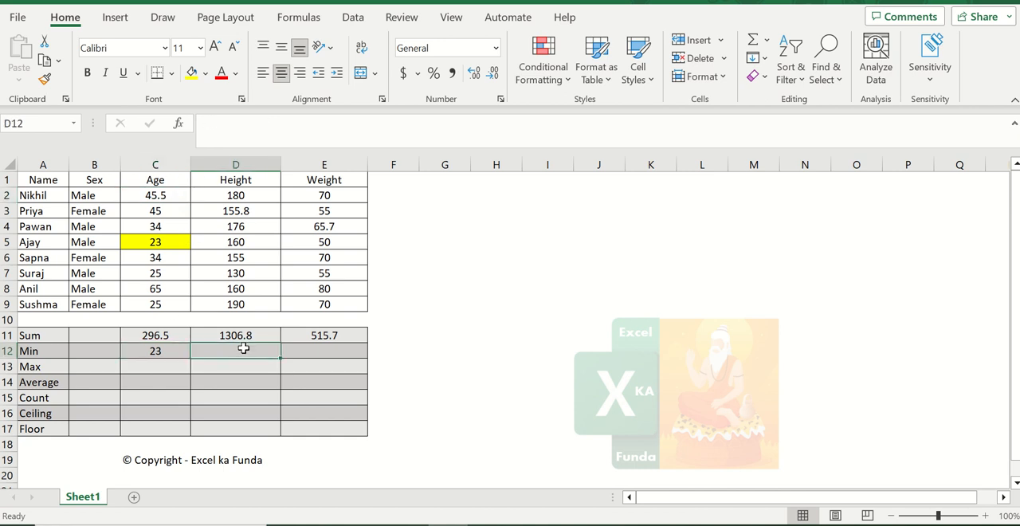
type("=min")
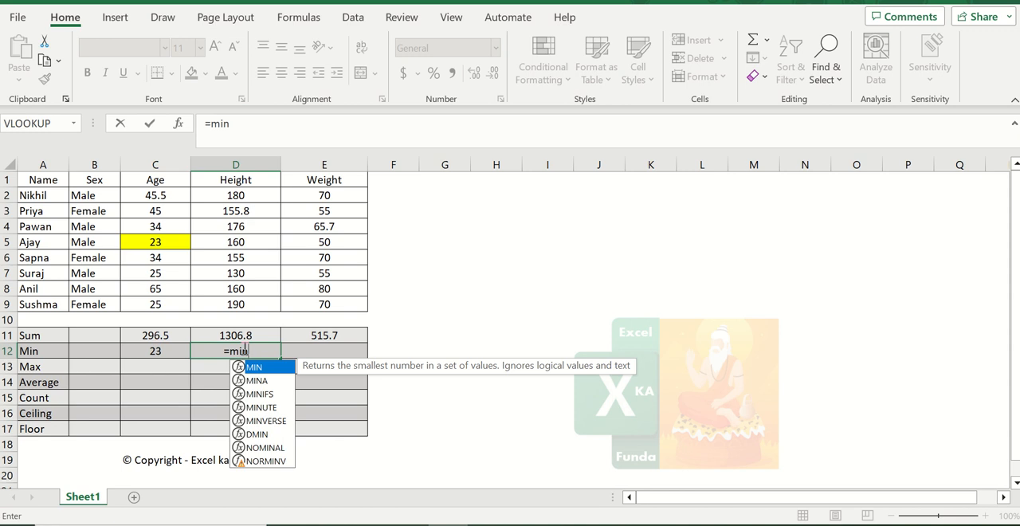
type("(")
key("Up")
key("Up")
key("Up")
key("Up")
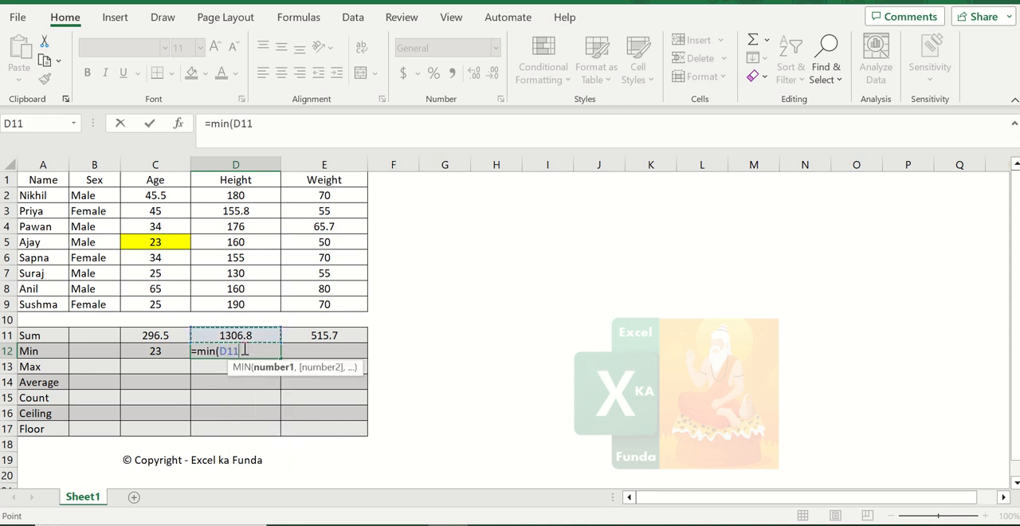
key("Down")
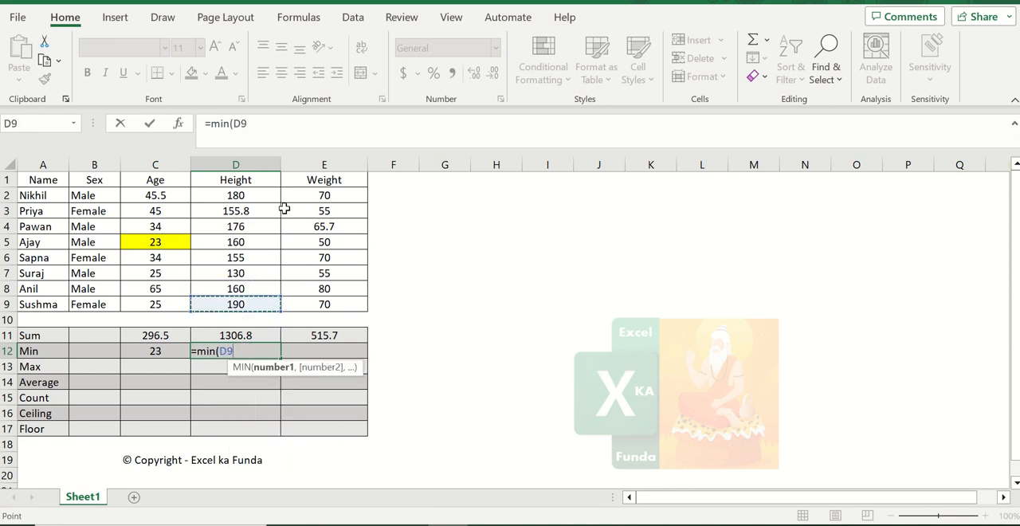
left_click_drag(269, 199, 260, 306)
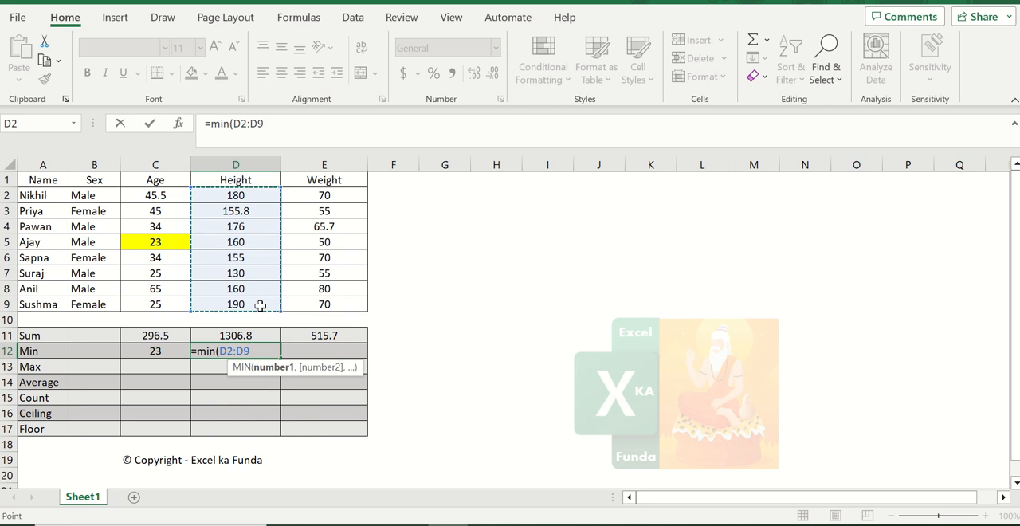
key("Return")
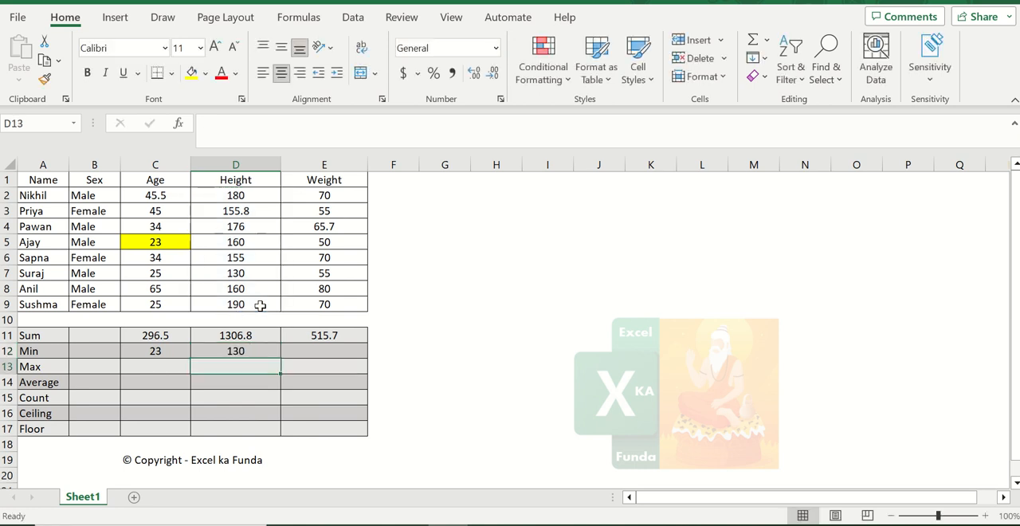
- Clear the Height Min cell D12 and re-enter =MIN(D2:D9) by selecting the Height values
key("Up")
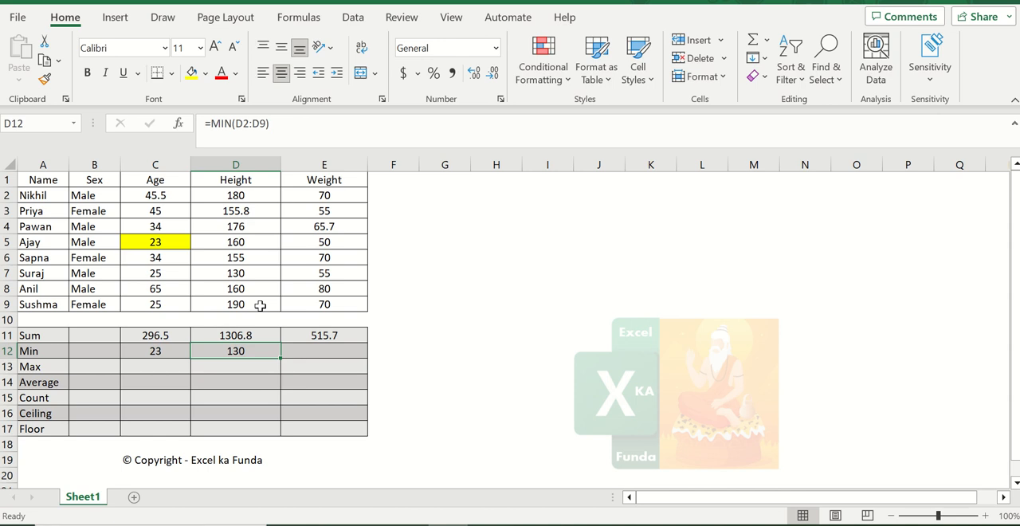
key("Delete")
type("=mi")
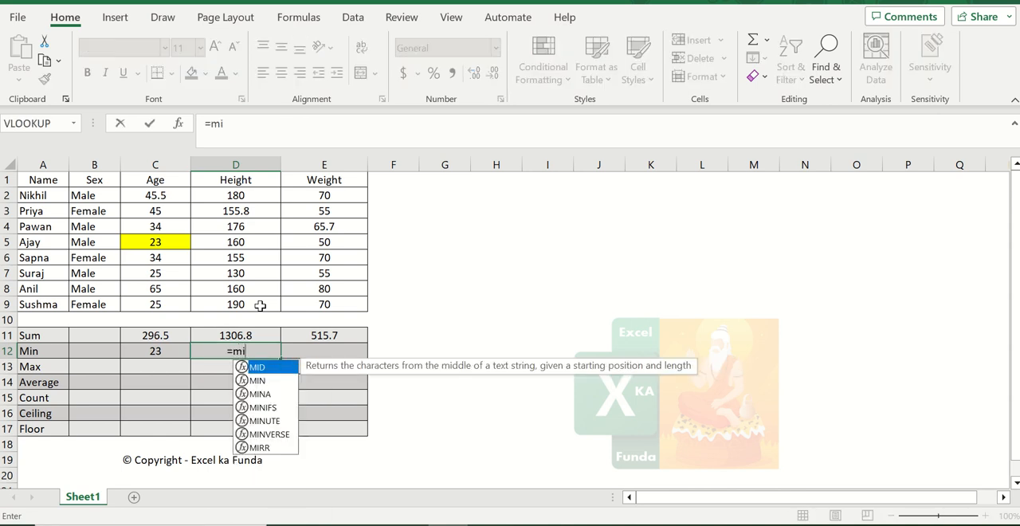
type("n(")
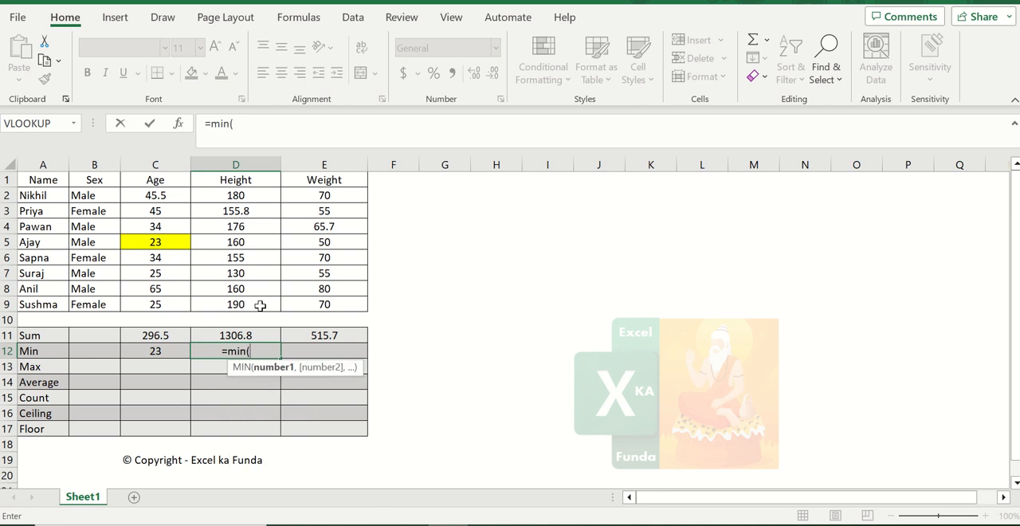
left_click_drag(259, 305, 235, 198)
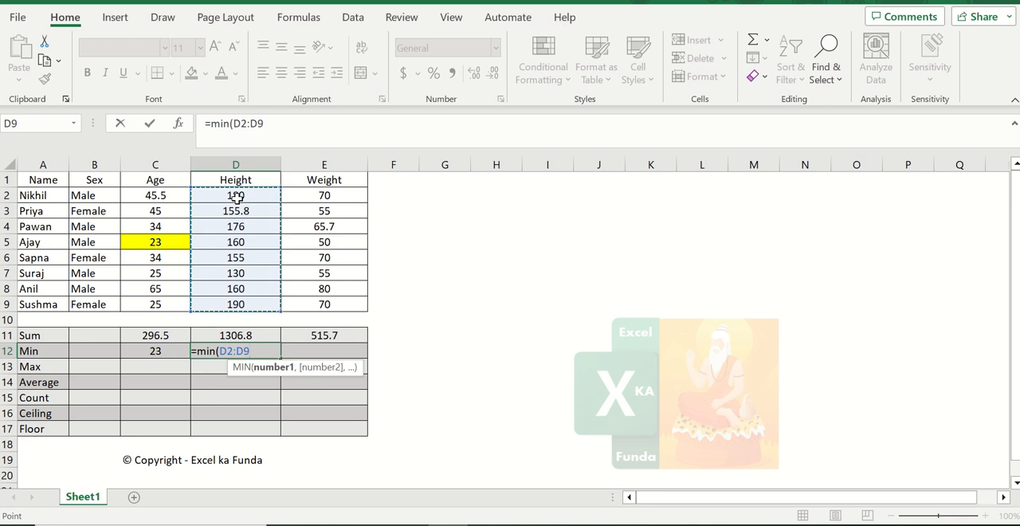
key("Return")
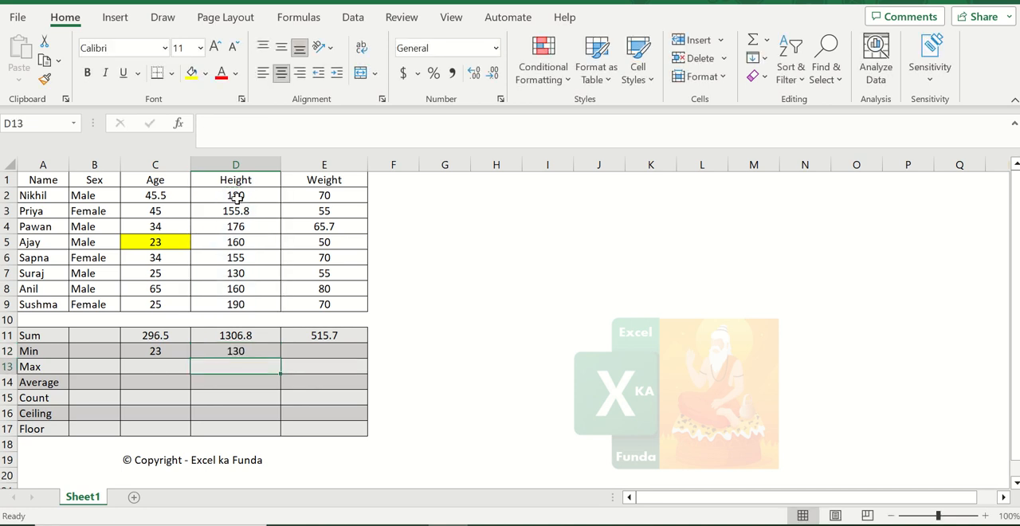
- Copy the Height Min formula into the Weight column's Min cell E12
key("Up")
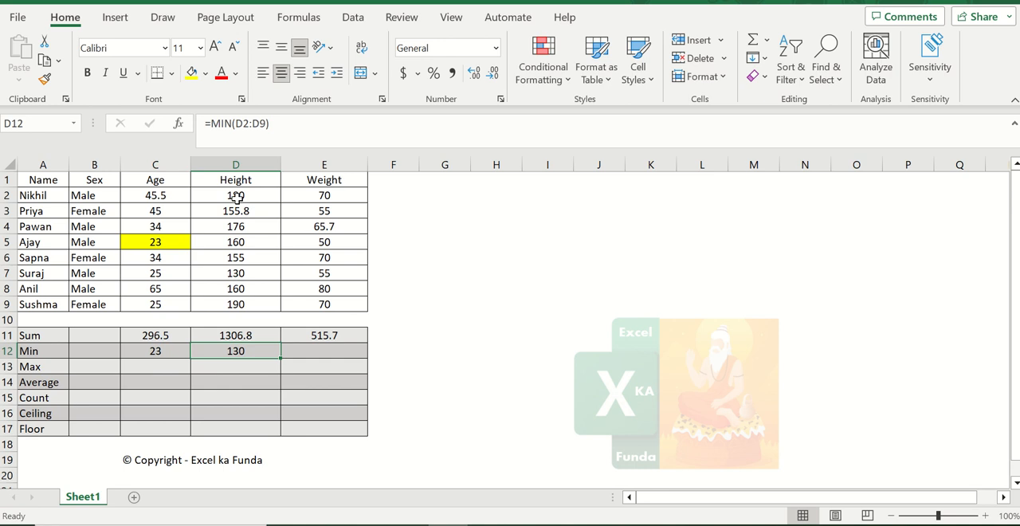
key("Right")
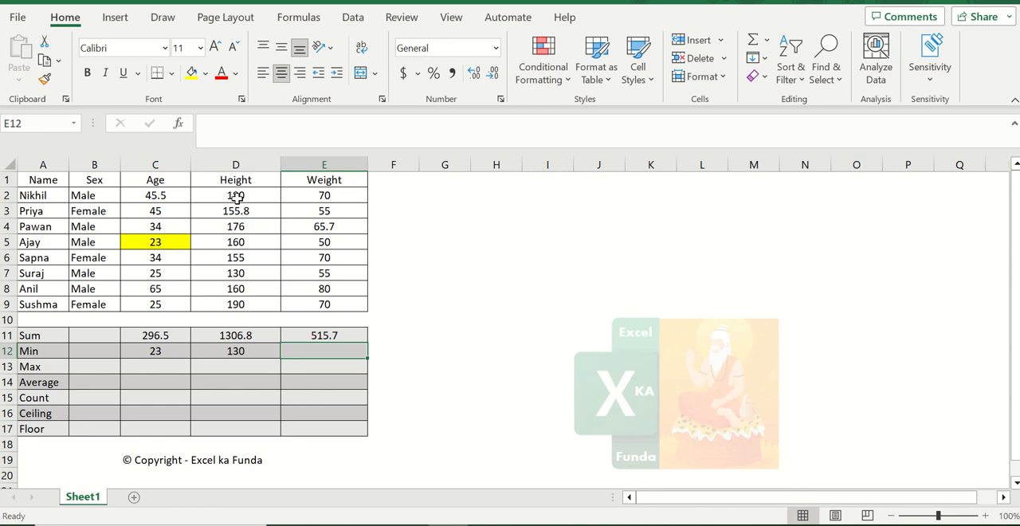
key("Left")
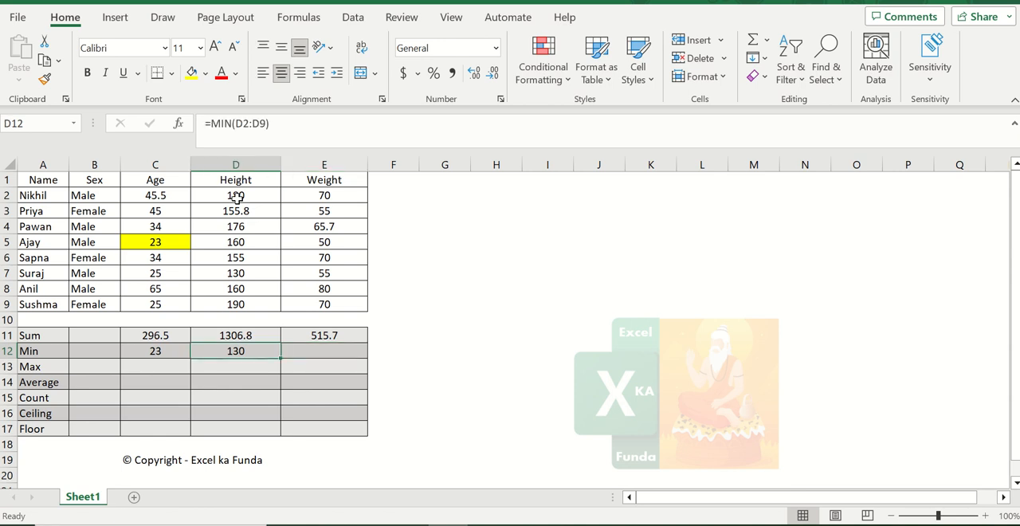
key("ctrl+c")
key("Right")
key("ctrl+v")
key("Escape")
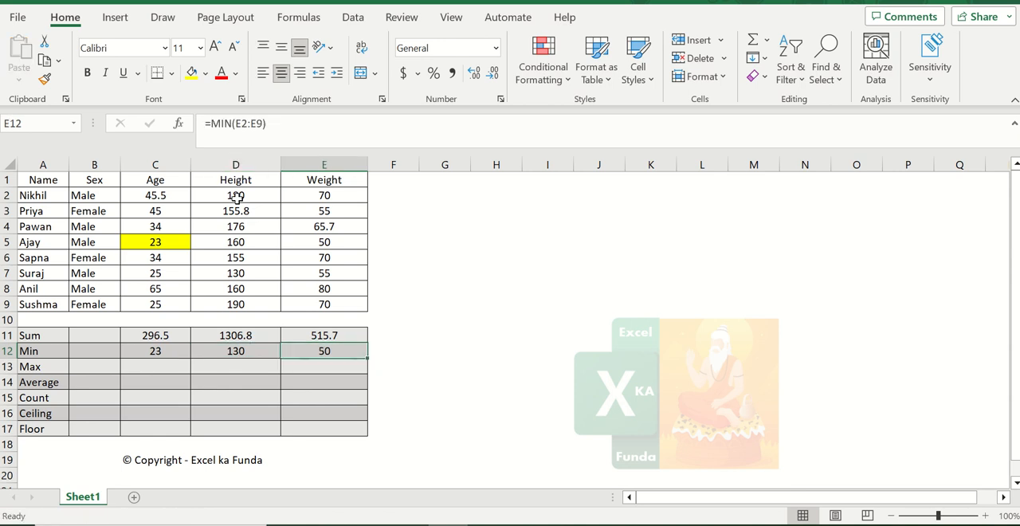
- Fill the smallest Height and Weight values, 130 in D7 and 50 in E5, with yellow
key("Left")
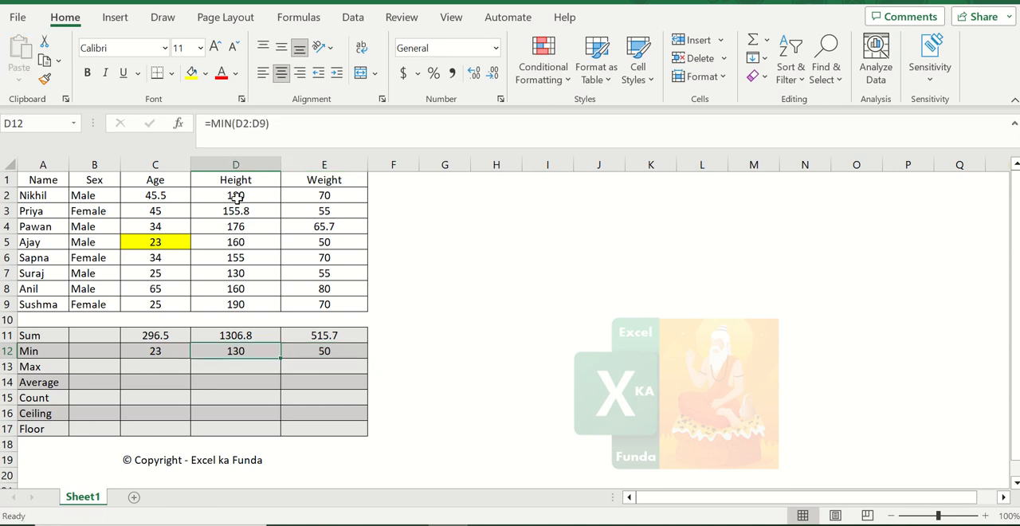
left_click(257, 272)
left_click(256, 288)
left_click(255, 229)
left_click(255, 272)
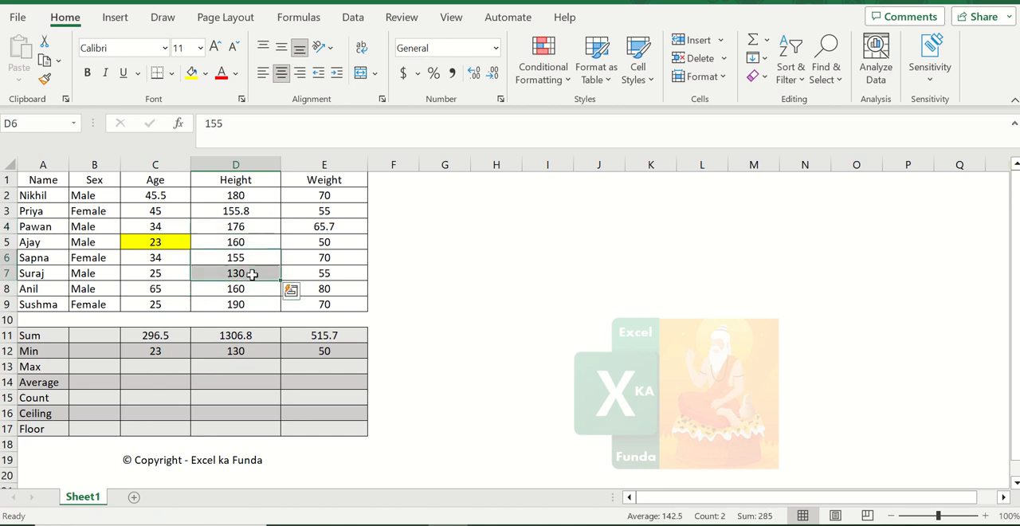
left_click(192, 73)
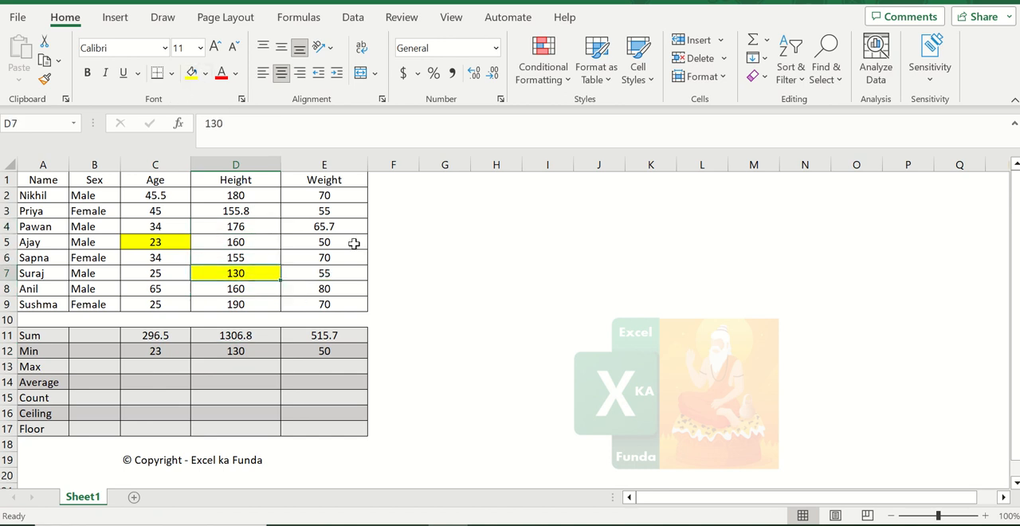
left_click(354, 243)
left_click(192, 74)
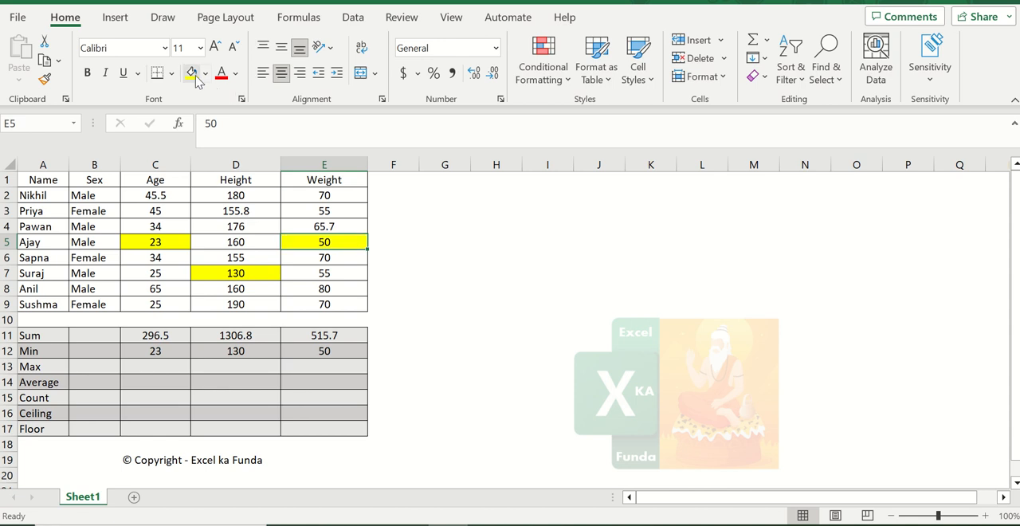
- Enter the formula =MAX(C2:C9) in the Age column's Max cell C13
left_click(145, 366)
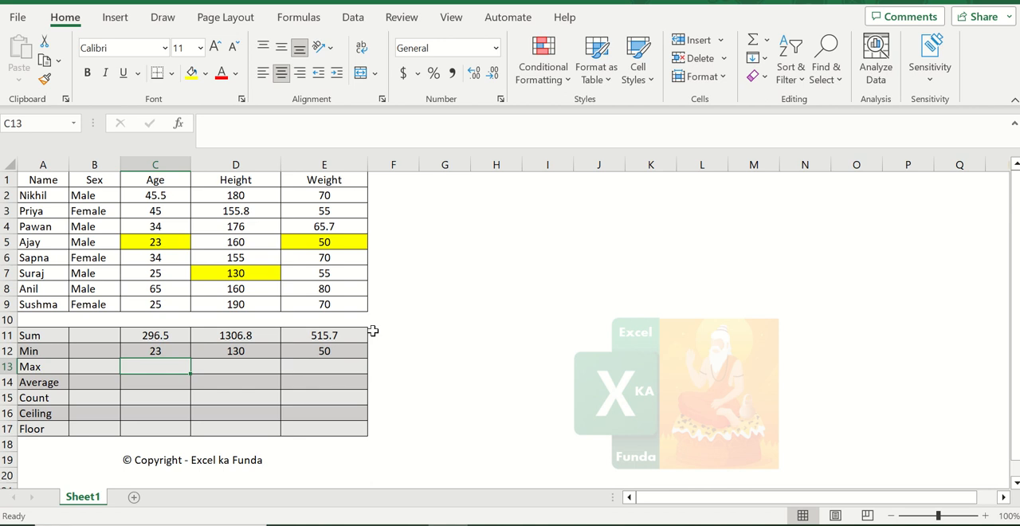
type("=")
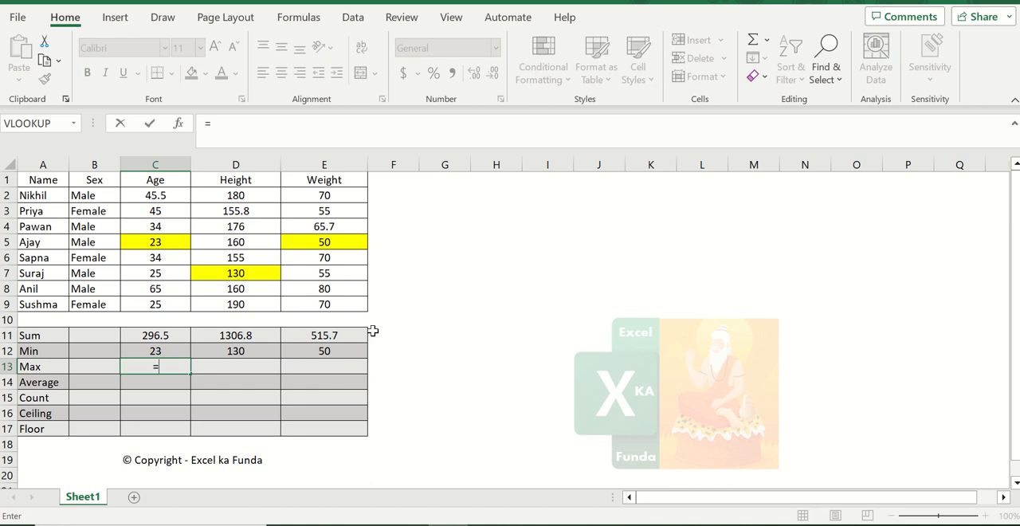
type("max")
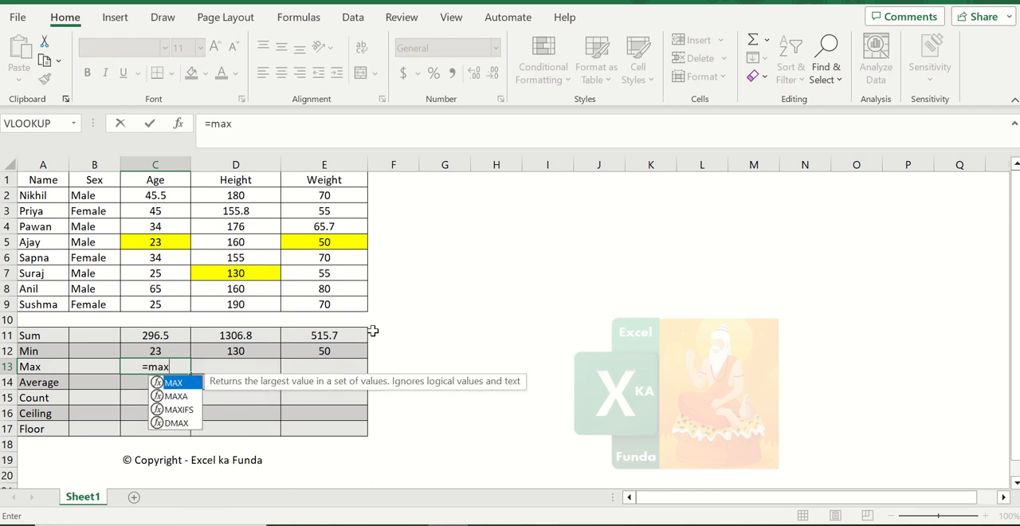
type("(")
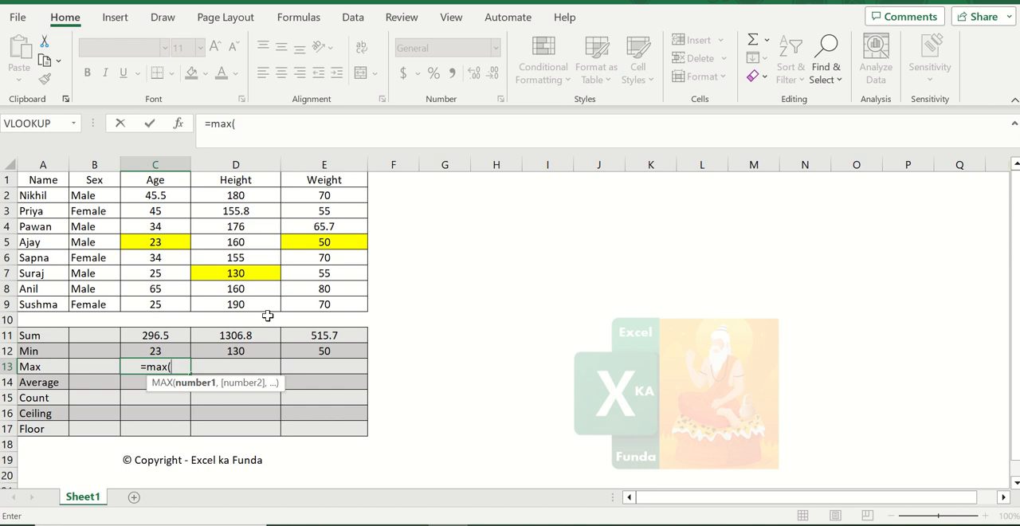
left_click_drag(156, 303, 164, 196)
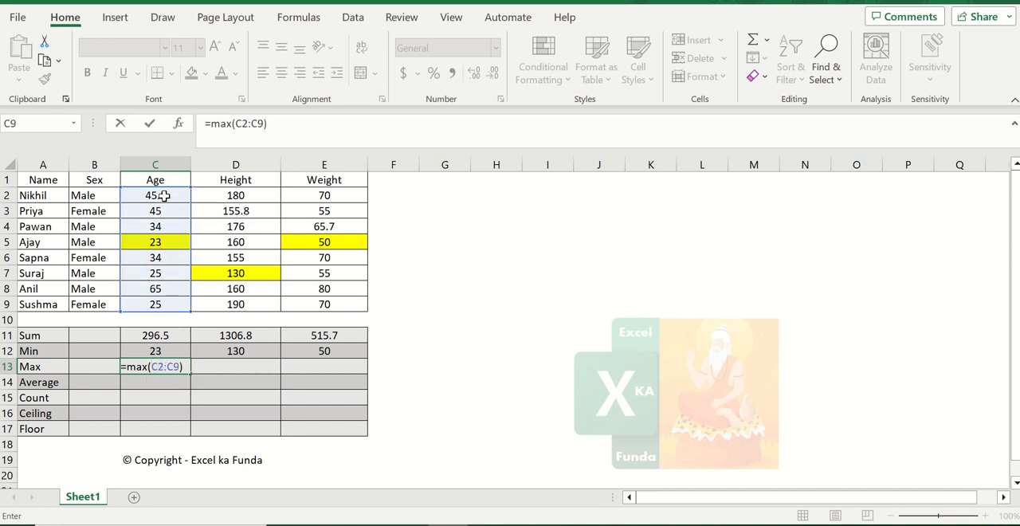
key("Return")
key("Up")
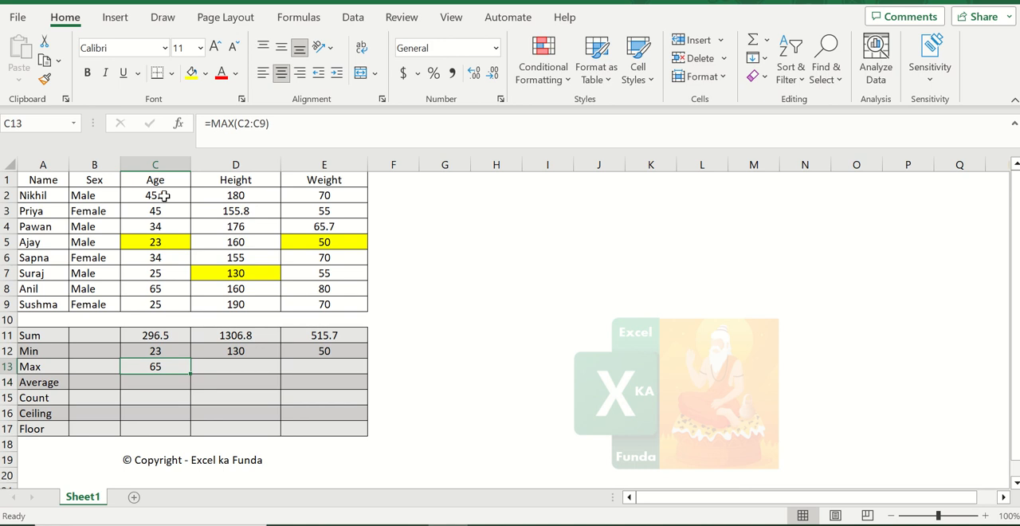
- Highlight the largest Age value, 65 in C8, with a light orange fill
left_click(169, 287)
left_click(204, 73)
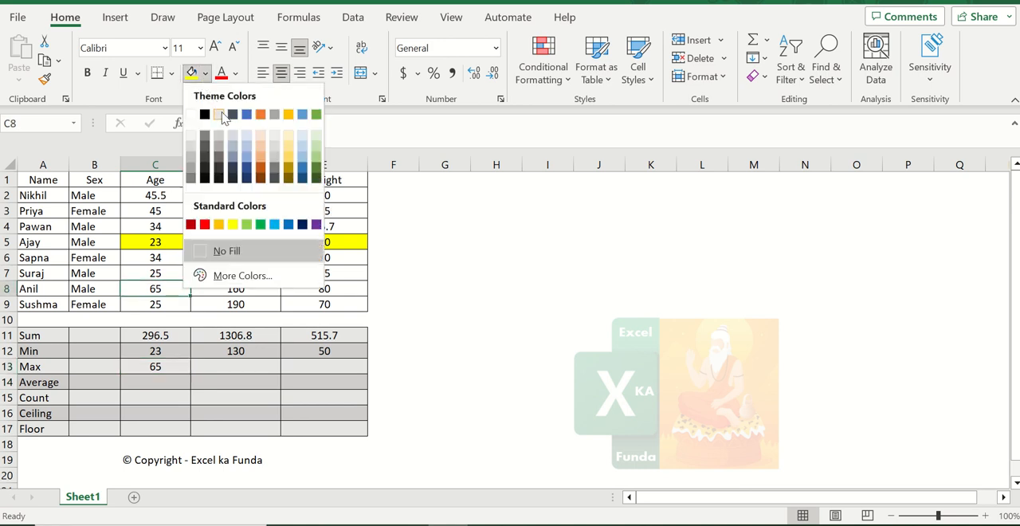
left_click(260, 137)
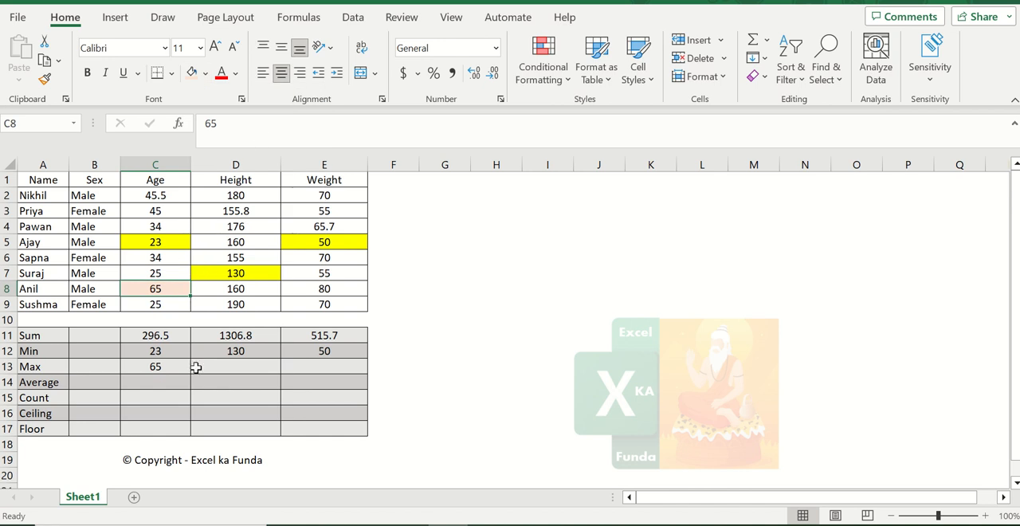
- Enter the formula =MAX(D2:D9) in the Height column's Max cell D13
left_click(224, 373)
type("=")
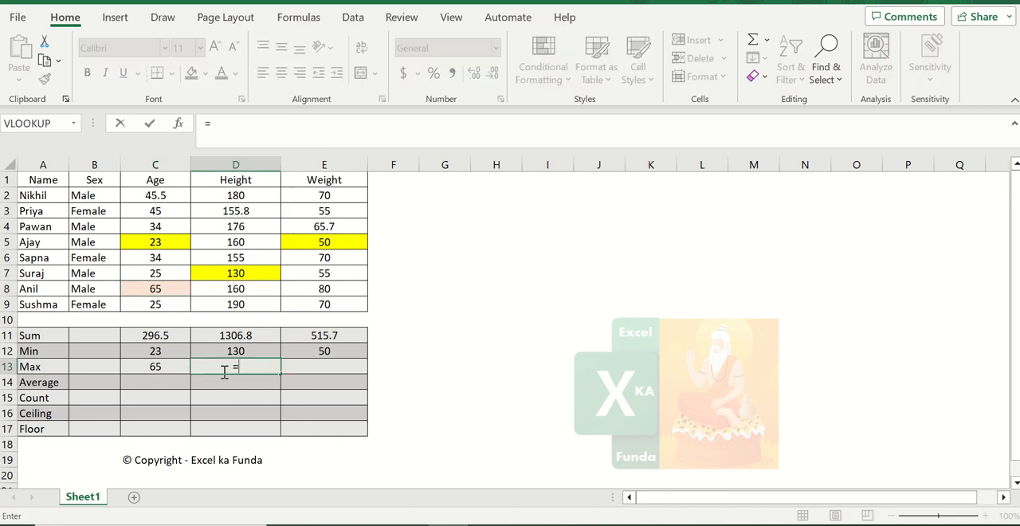
type("max(")
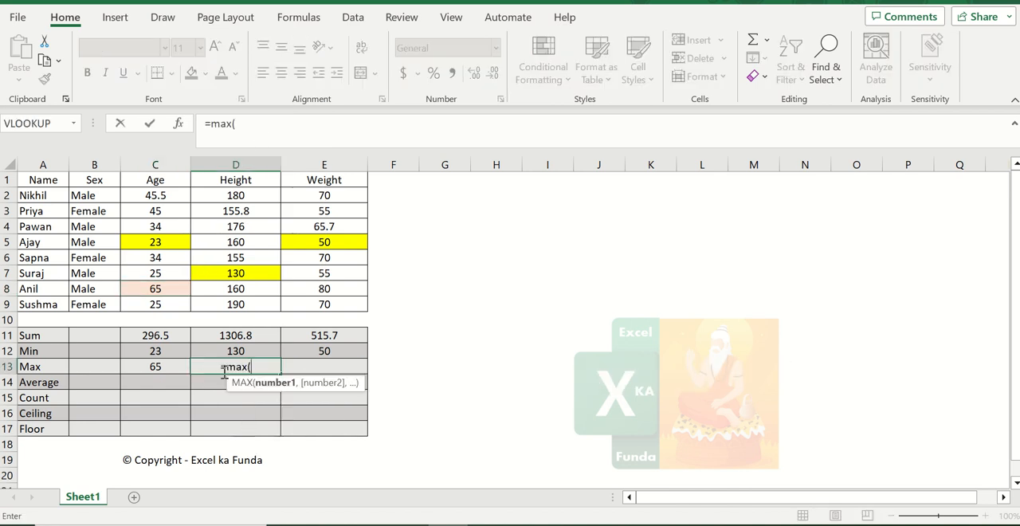
key("Up")
key("Up")
key("Up")
key("Up")
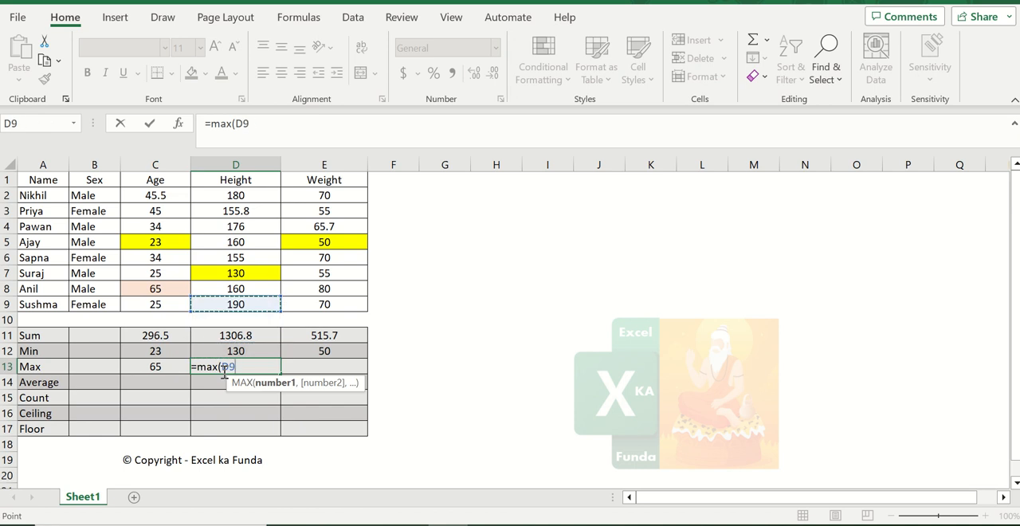
key("shift+Up")
key("shift+Up")
key("shift+Up")
key("shift+Up")
key("shift+Up")
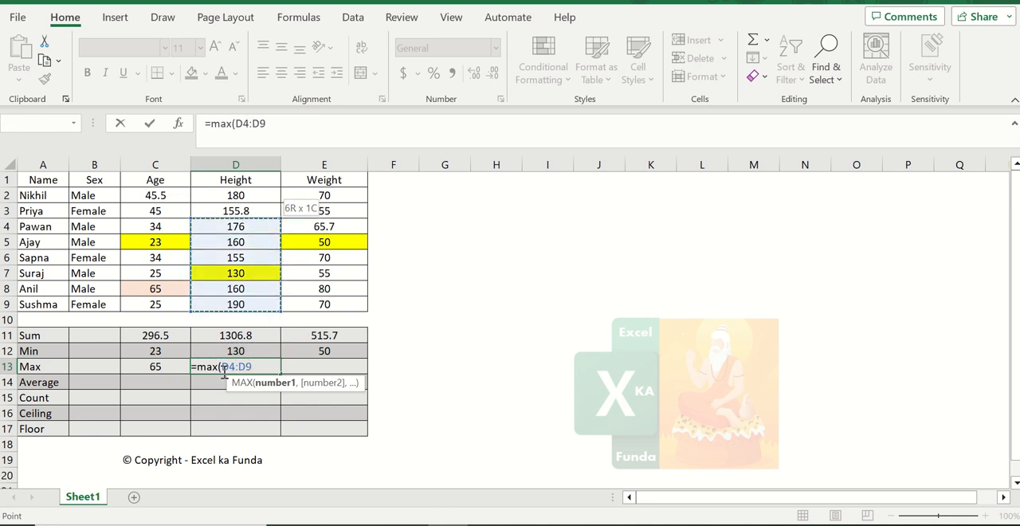
key("shift+Up")
key("shift+Up")
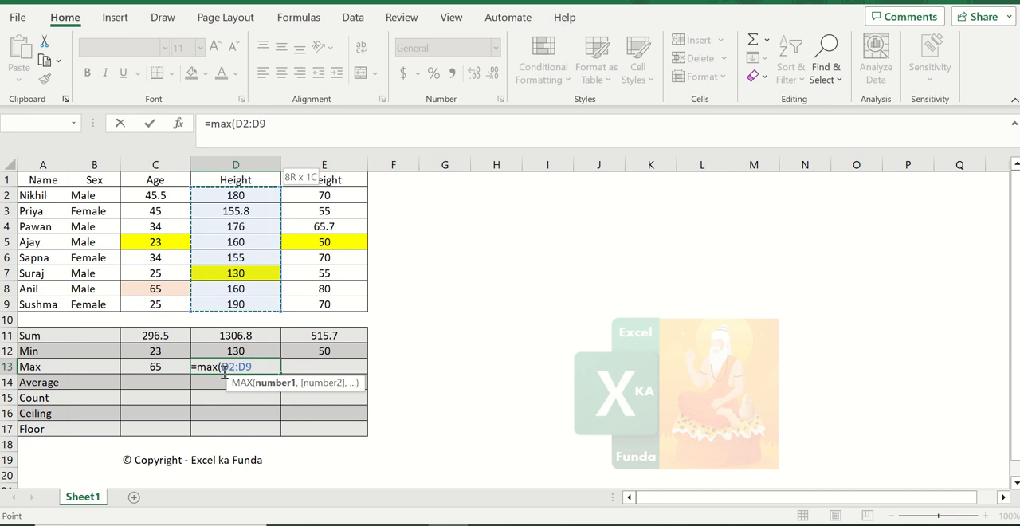
key("Return")
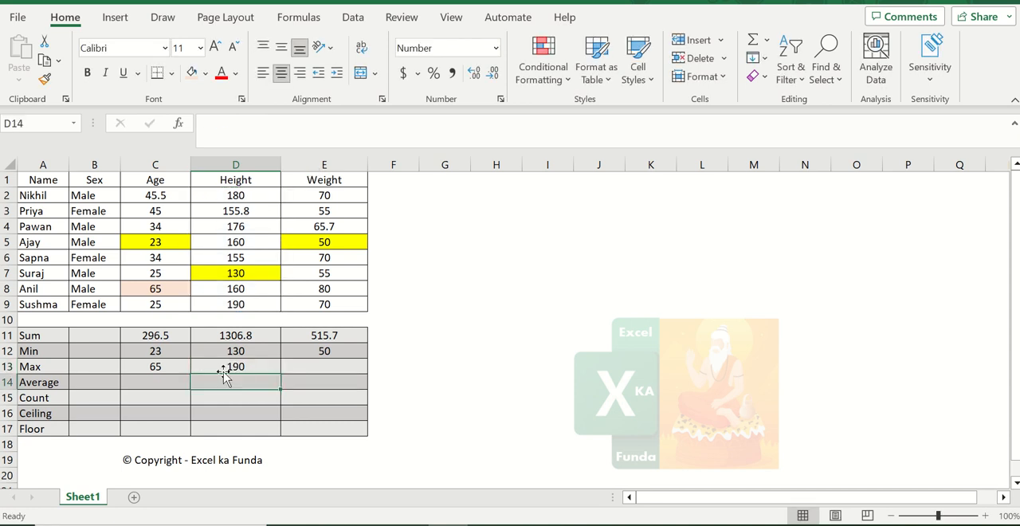
- Copy the Height Max formula from D13 into the Weight Max cell E13
key("Up")
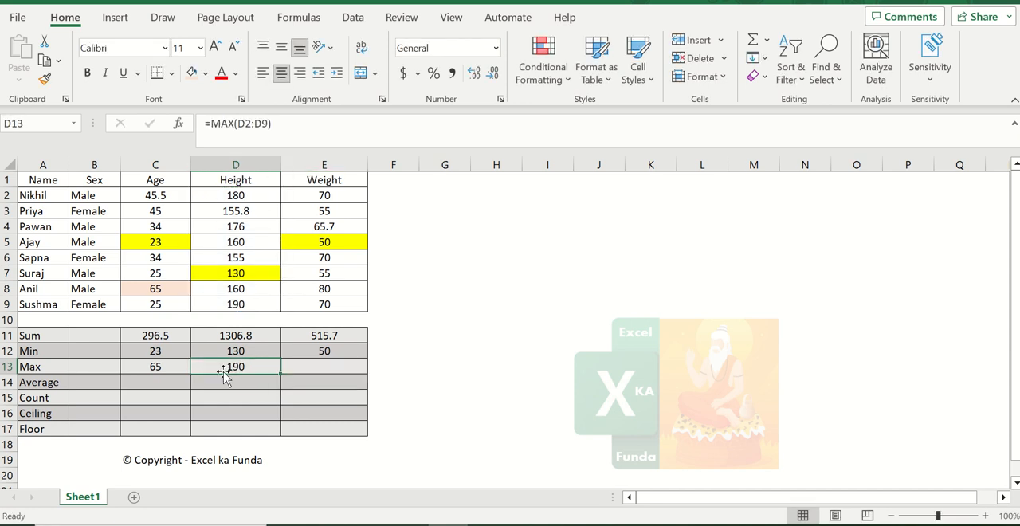
key("ctrl+c")
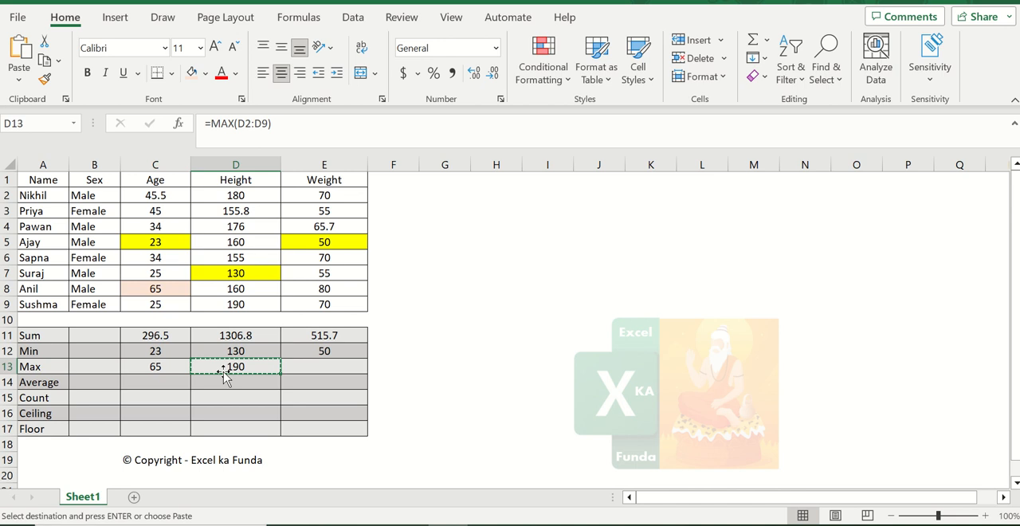
key("Right")
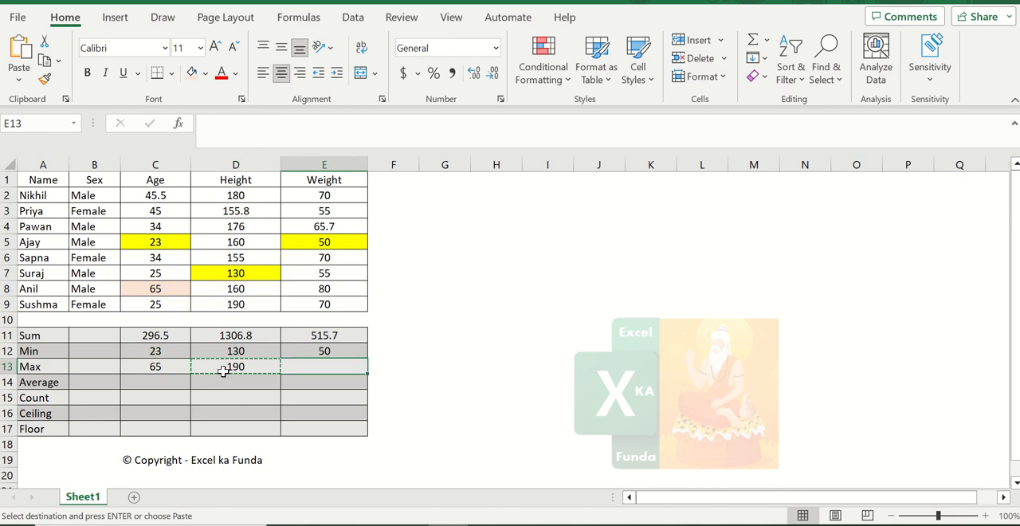
key("ctrl+v")
key("F2")
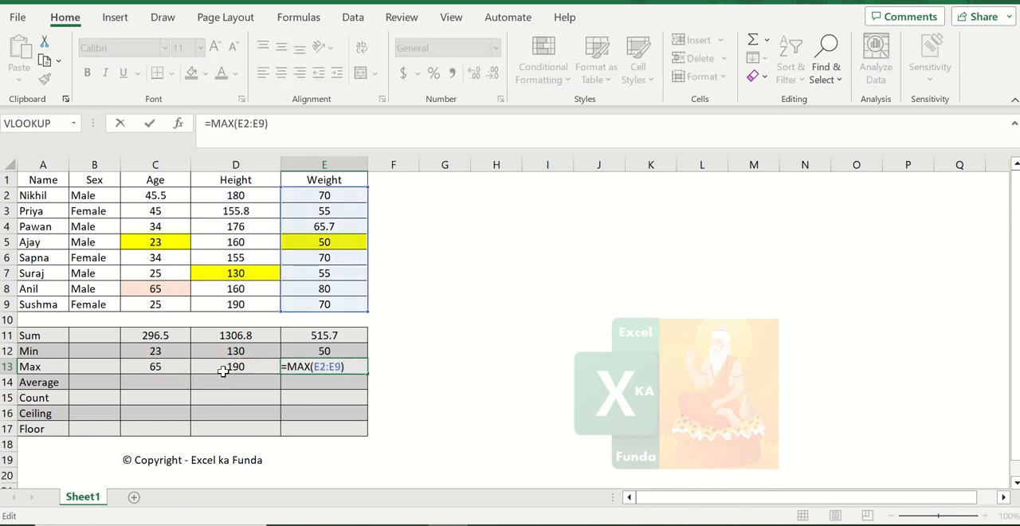
key("Return")
key("Up")
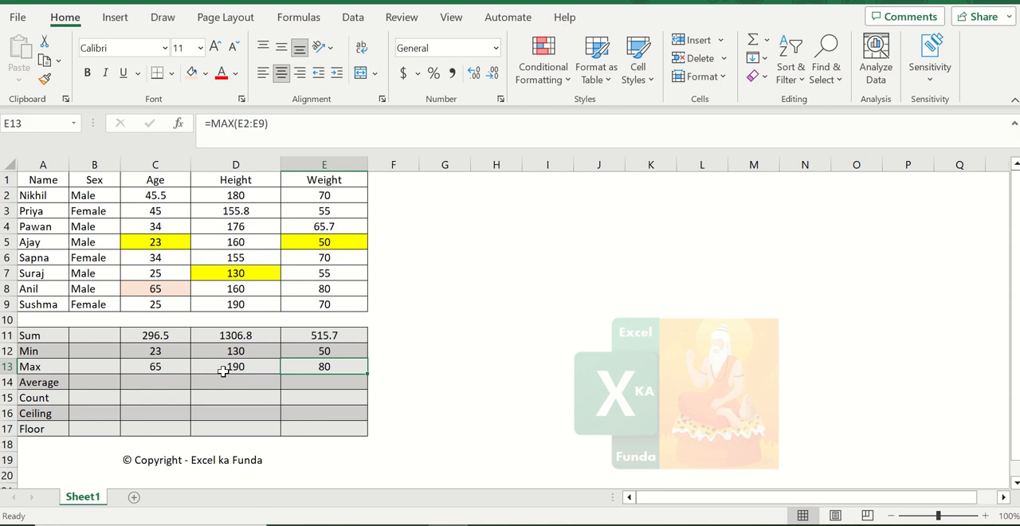
- Shrink the Weight Max formula's range in E13 to E2:E7
key("F2")
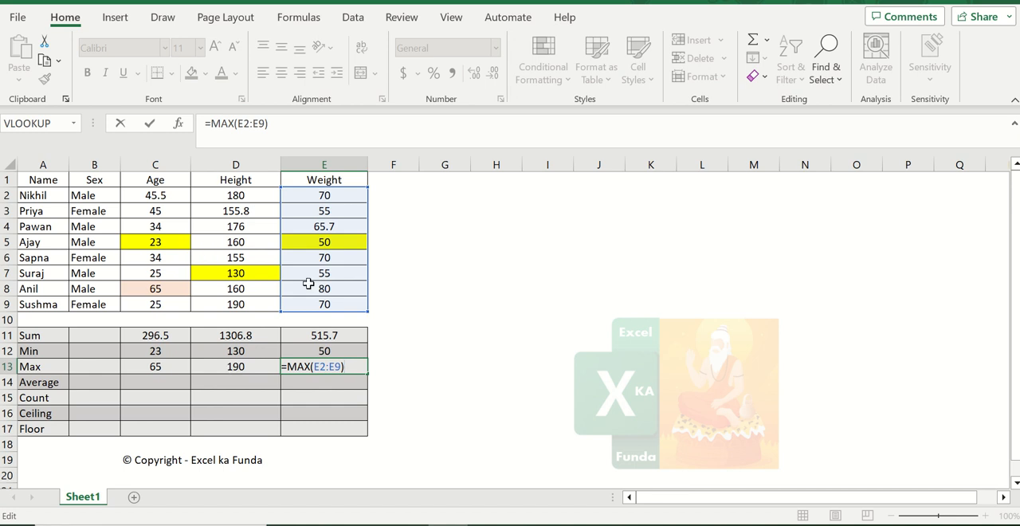
left_click_drag(365, 309, 357, 283)
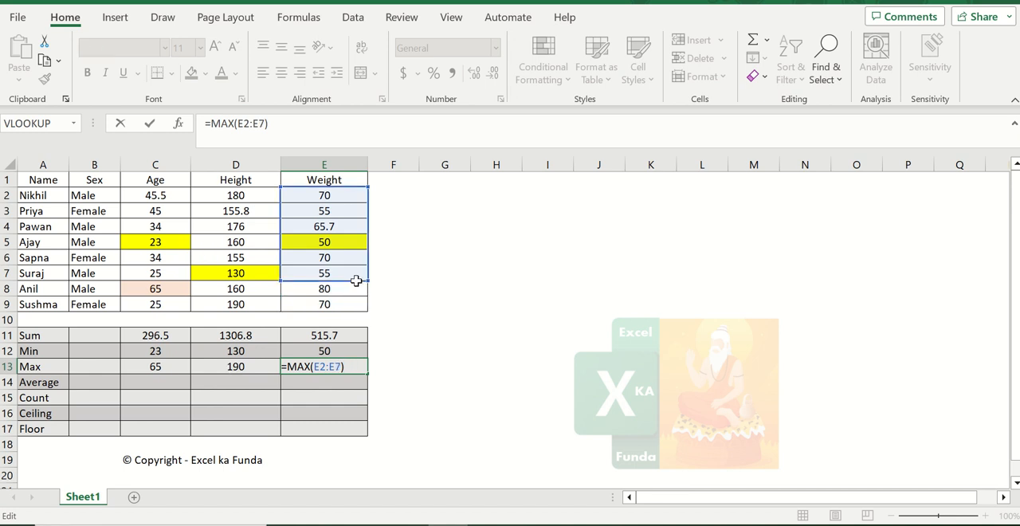
key("Return")
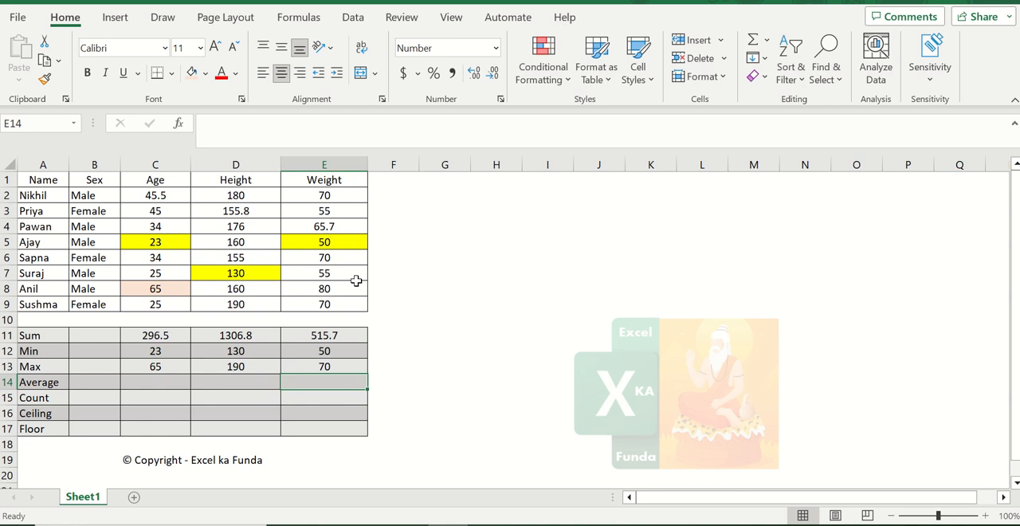
key("Up")
key("Left")
key("Right")
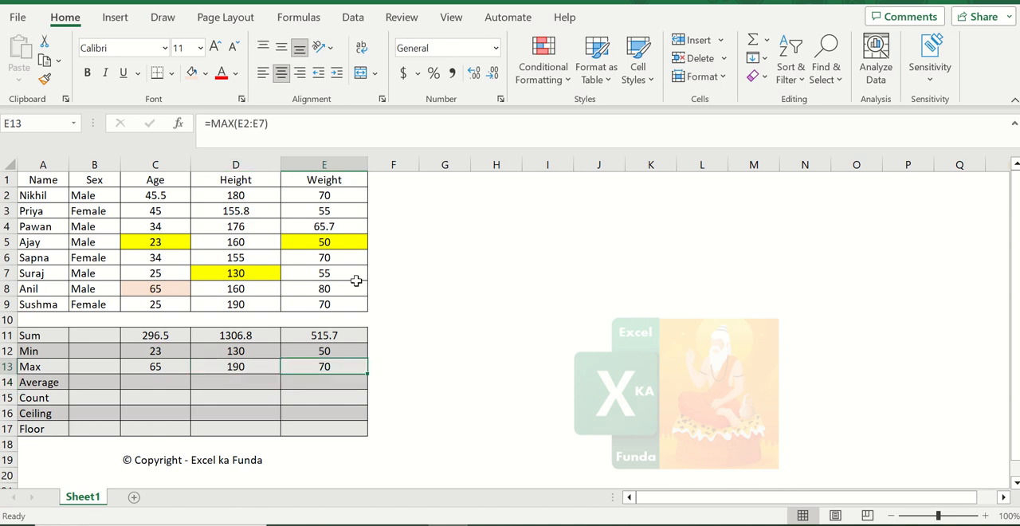
- Edit the Weight Max formula in E13 back to the full range E2:E9
key("F2")
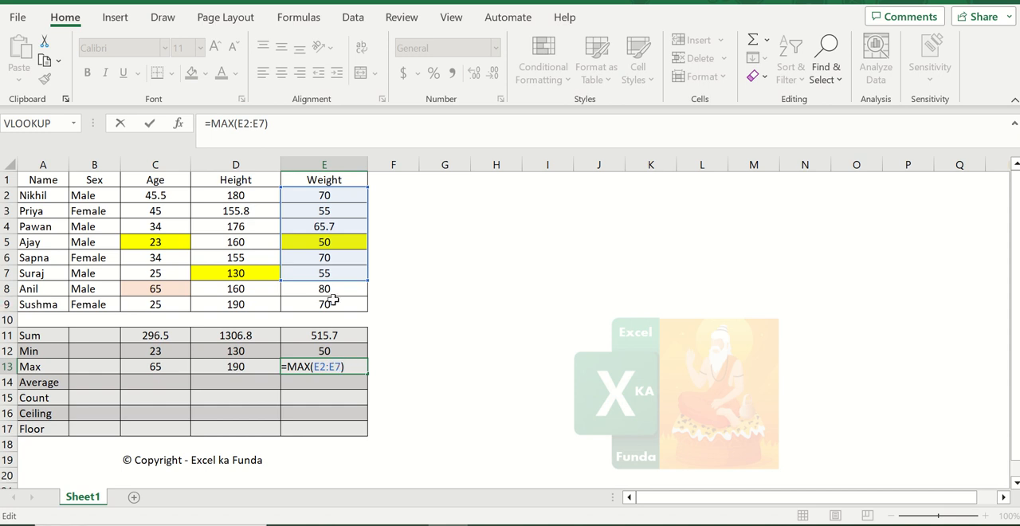
left_click(342, 366)
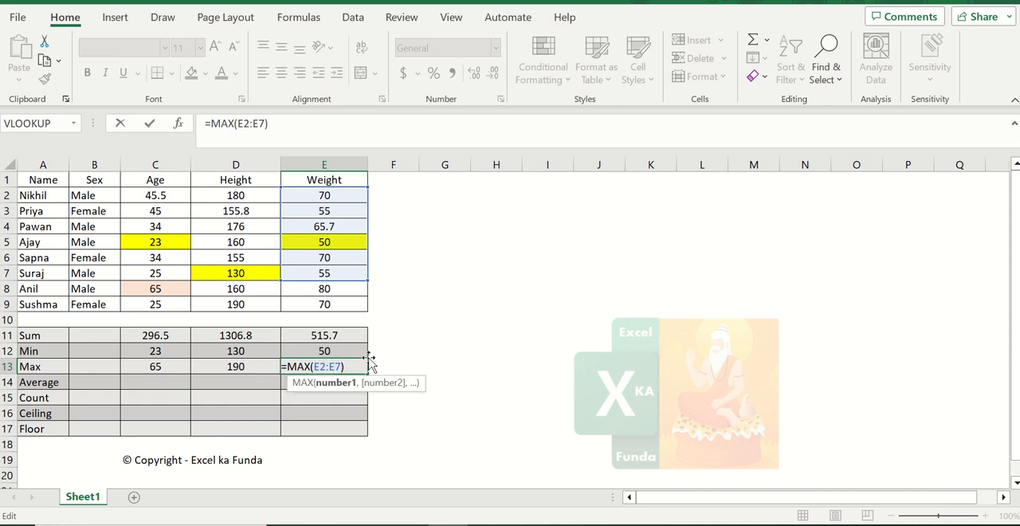
key("BackSpace")
type("8")
key("ctrl+Return")
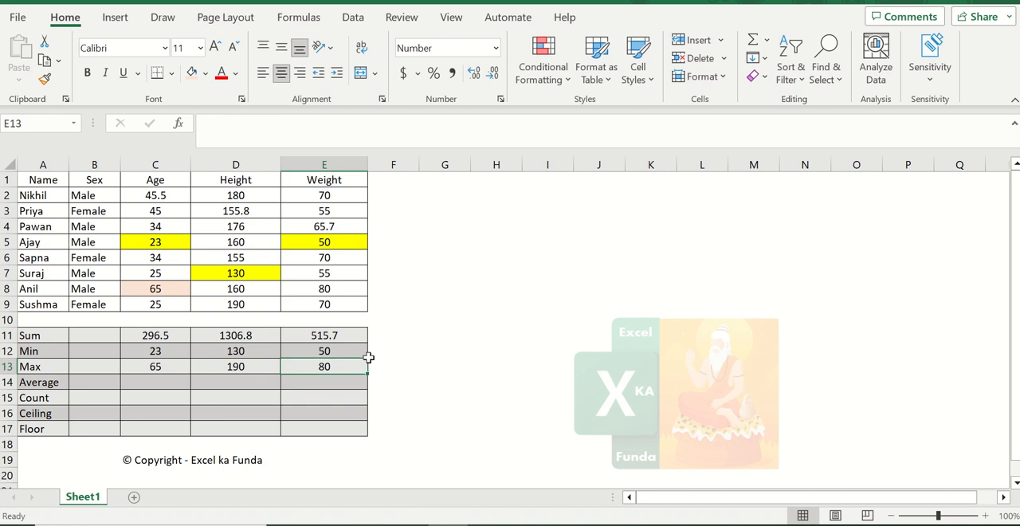
key("F2")
key("Return")
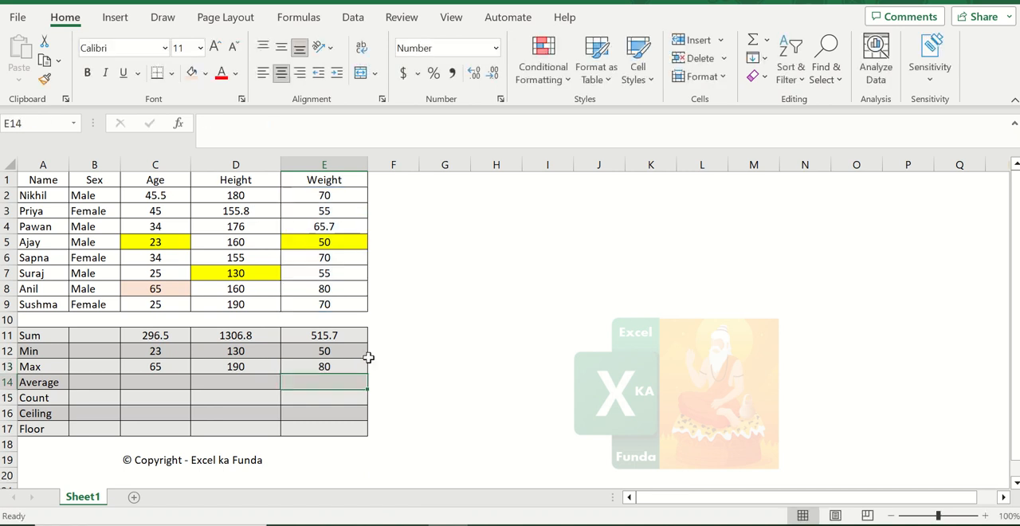
key("Up")
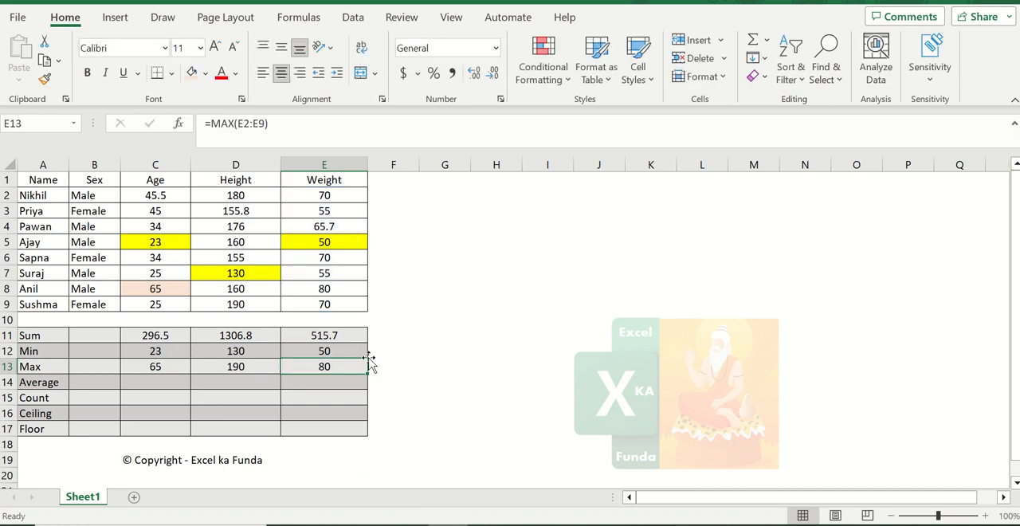
key("Return")
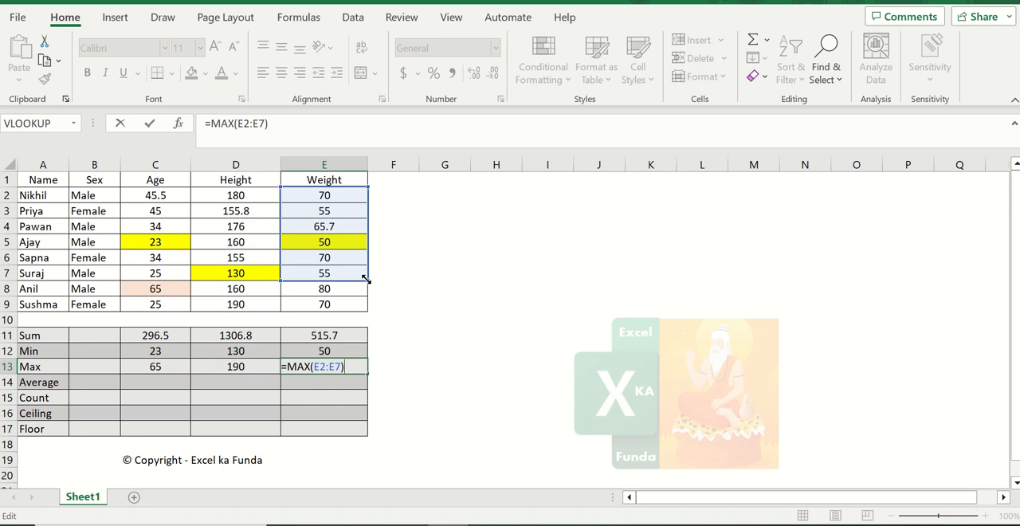
left_click_drag(366, 280, 357, 317)
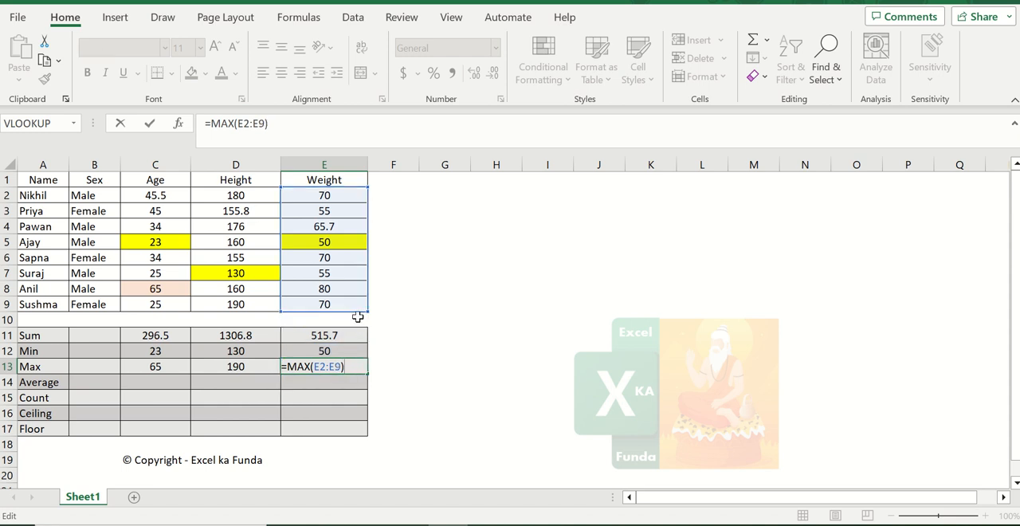
key("Return")
key("Up")
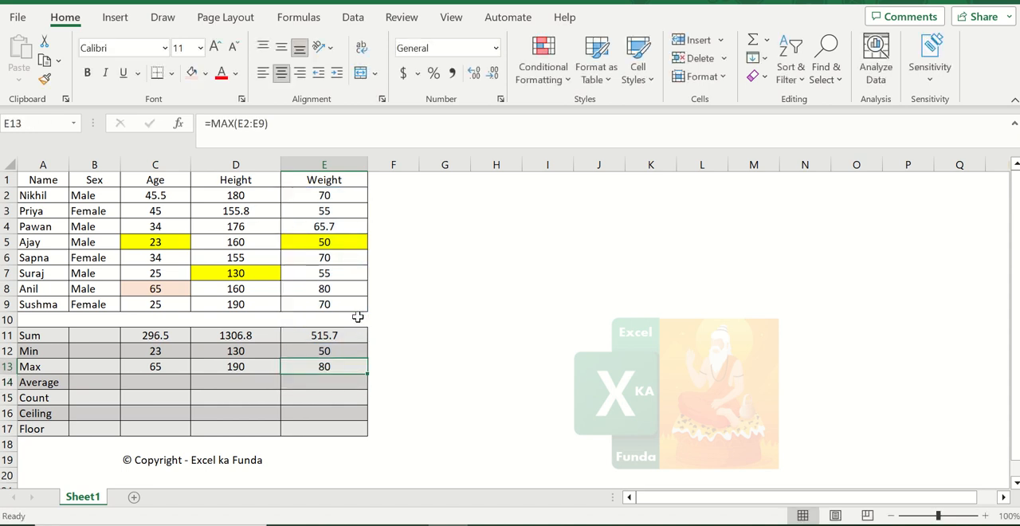
key("F2")
key("Return")
key("Up")
- Select the Age values C2:C9 and inspect their statistics in the status bar
key("Left")
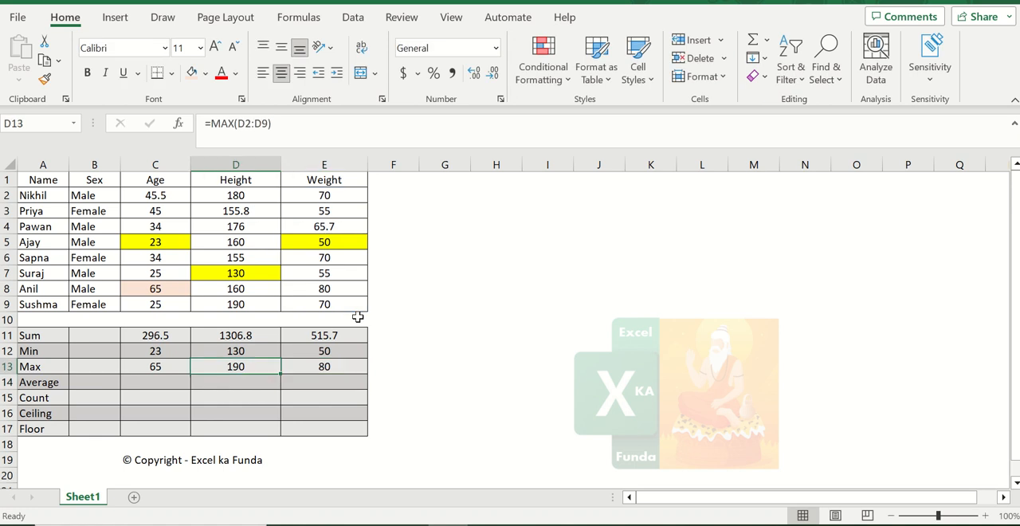
key("Left")
key("Left")
key("Down")
key("Right")
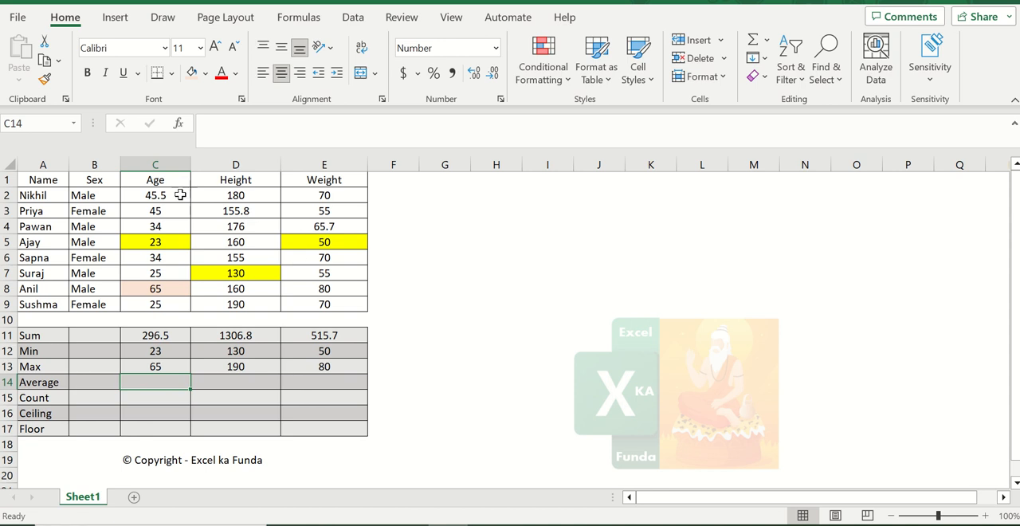
left_click_drag(175, 193, 180, 302)
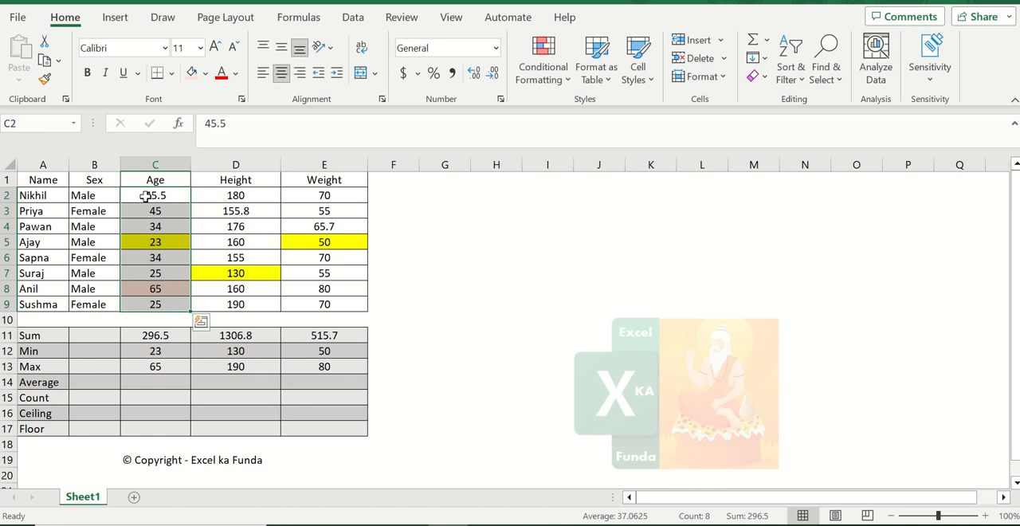
key("Down")
key("Down")
key("Down")
key("Down")
key("Down")
key("Down")
key("Down")
key("Down")
key("Down")
key("Down")
key("Down")
key("Down")
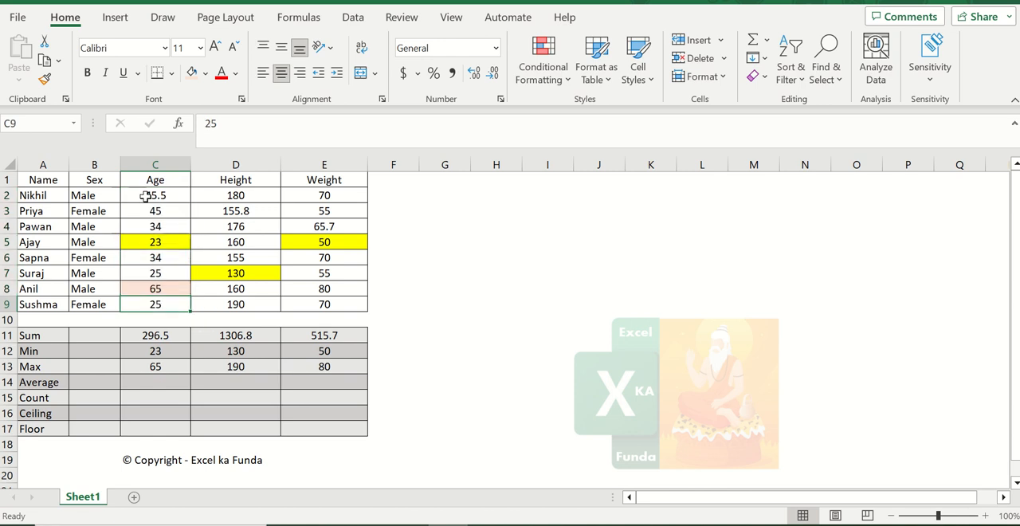
- Enter the formula =AVERAGE(C2:C9) in the Age column's Average cell C14
type("=")
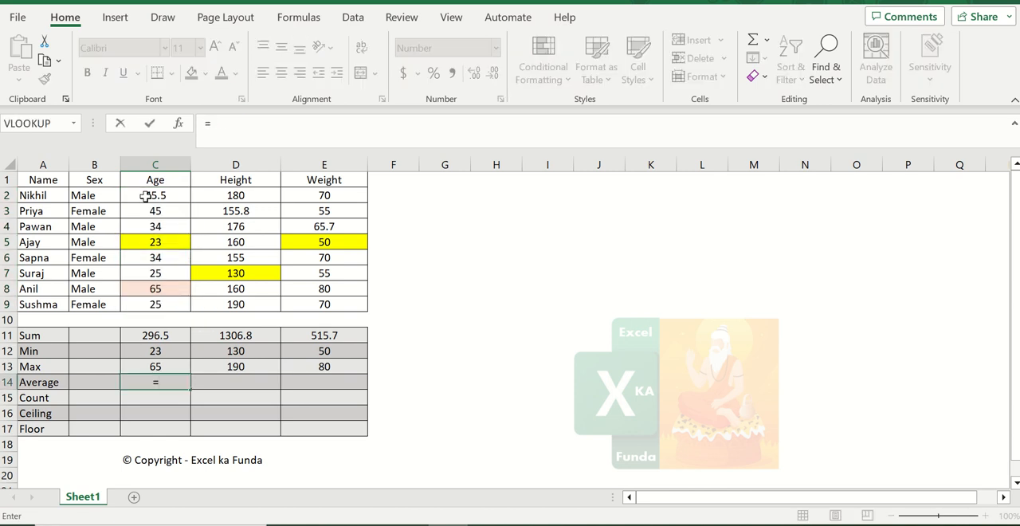
type("averag")
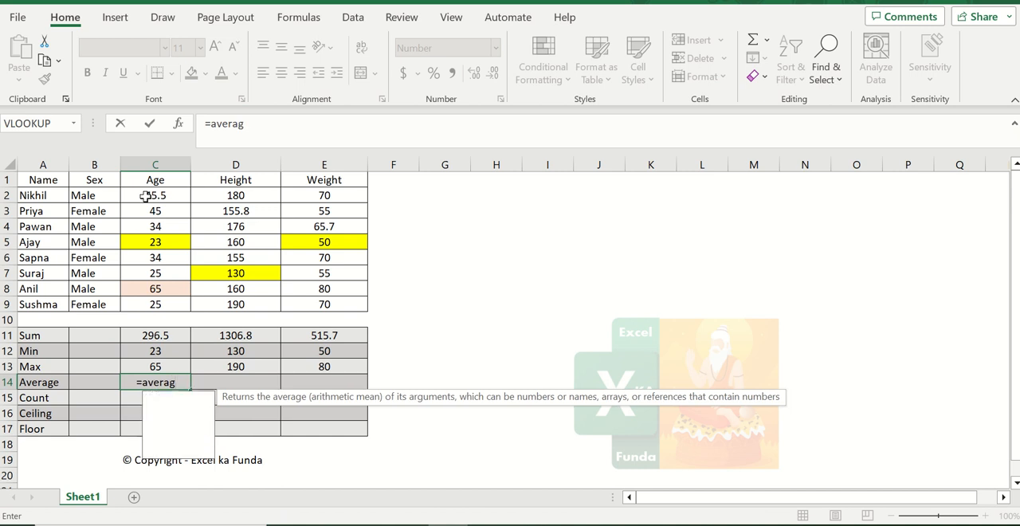
type("e(")
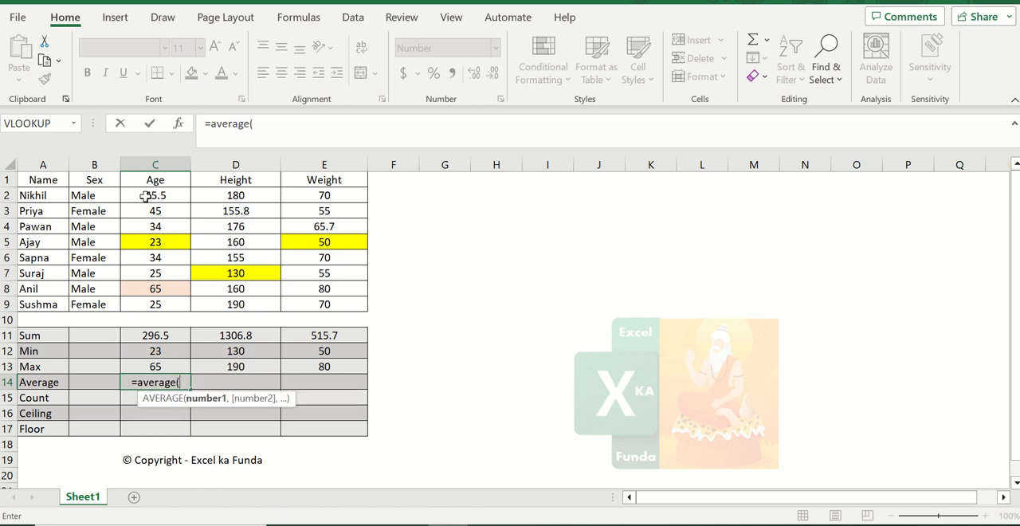
key("Up")
key("Up")
key("Up")
key("Up")
key("Up")
key("shift+Up")
key("shift+Up")
key("shift+Up")
key("shift+Up")
key("shift+Up")
key("shift+Up")
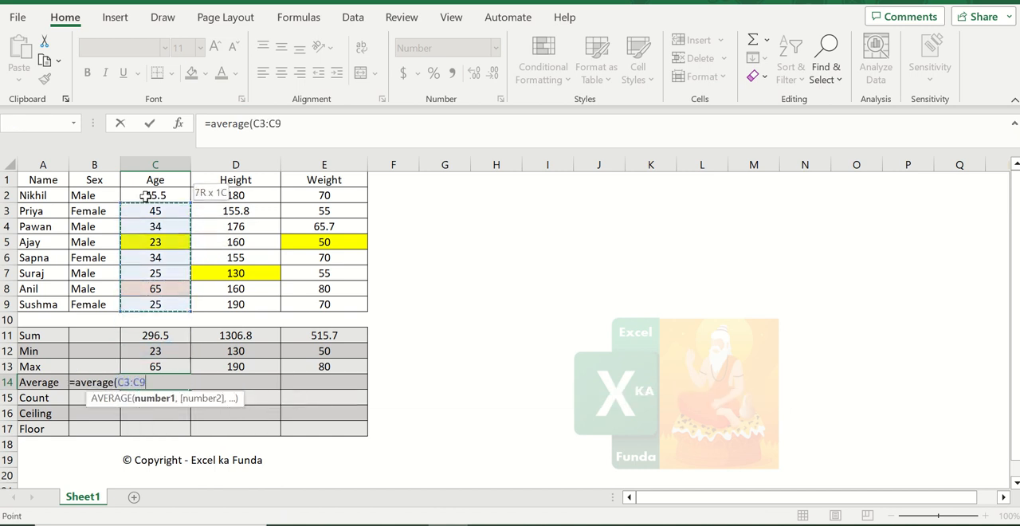
key("shift+Up")
key("Return")
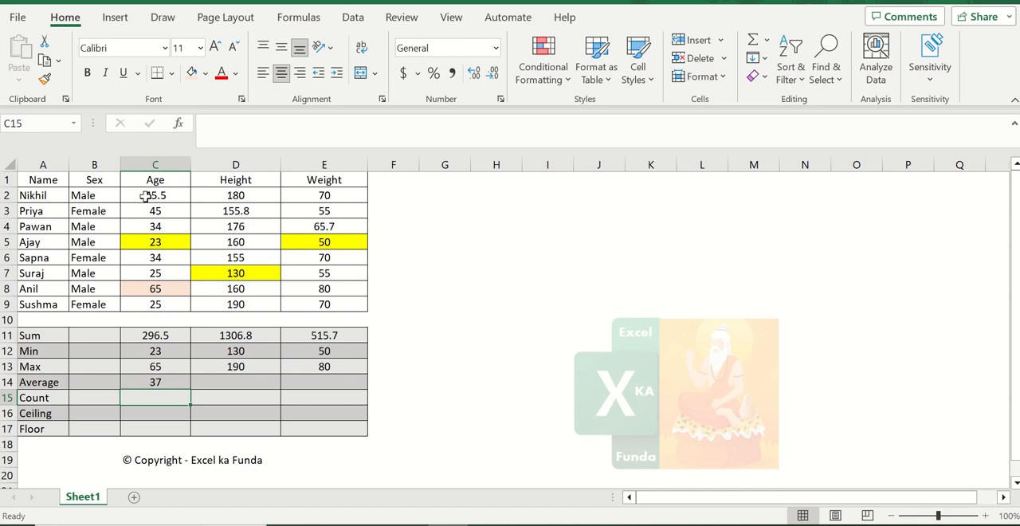
key("Up")
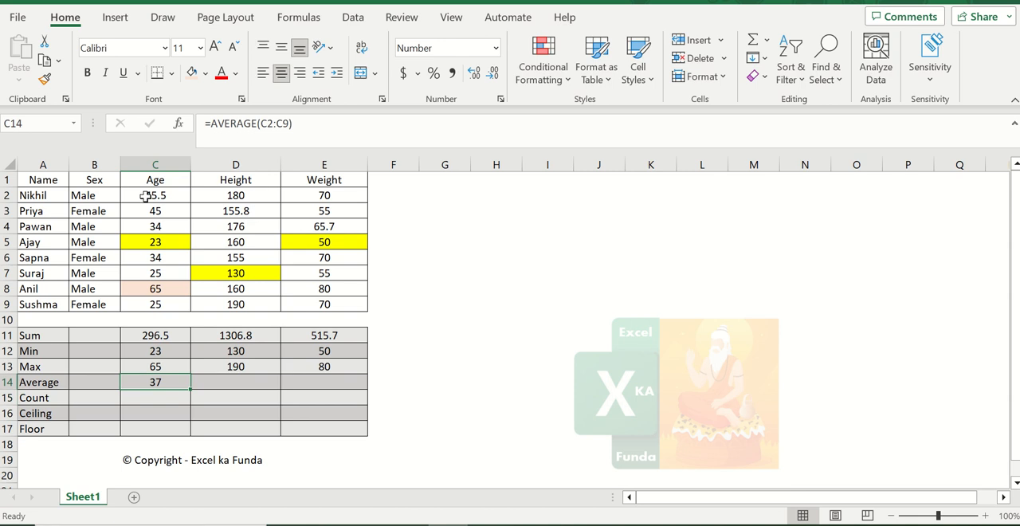
- Copy the Average formula from C14 into D14 and E14 for Height and Weight
key("ctrl+c")
key("Right")
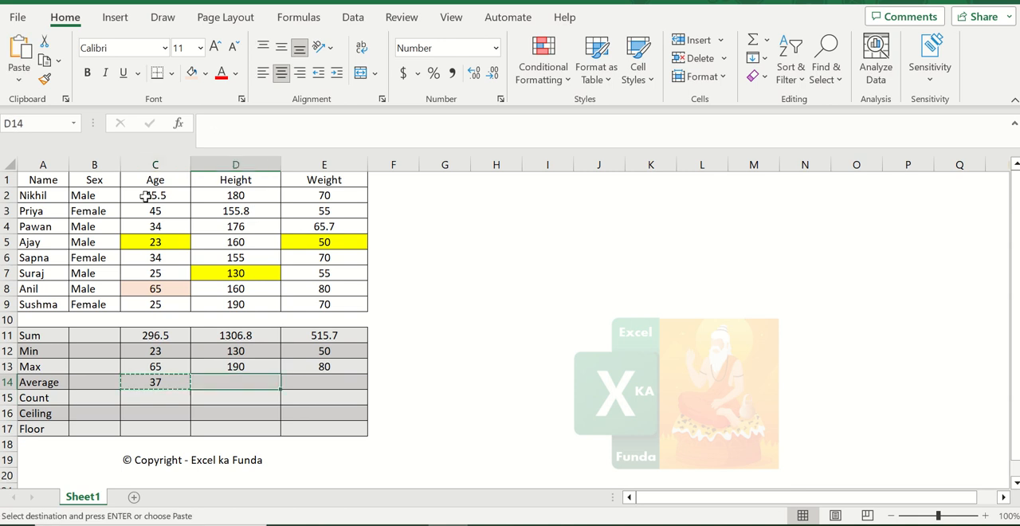
key("ctrl+v")
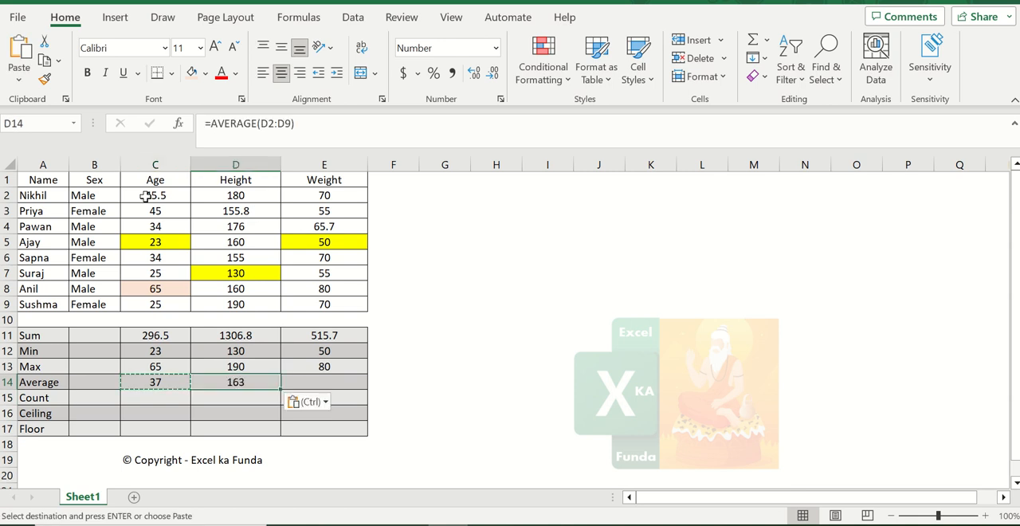
key("Right")
key("ctrl+v")
key("Escape")
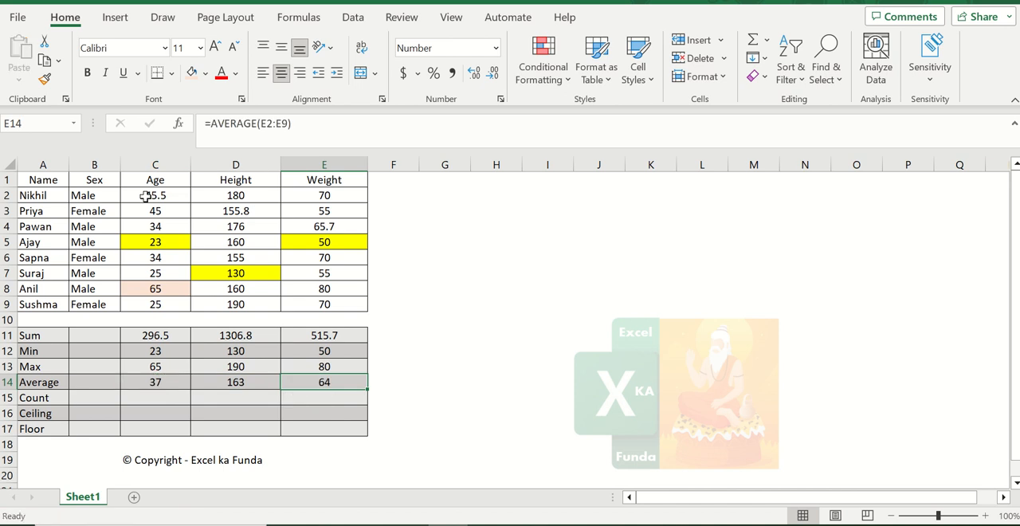
- Review the Average formulas in E14, D14 and C14
key("F2")
key("Escape")
key("Left")
key("F2")
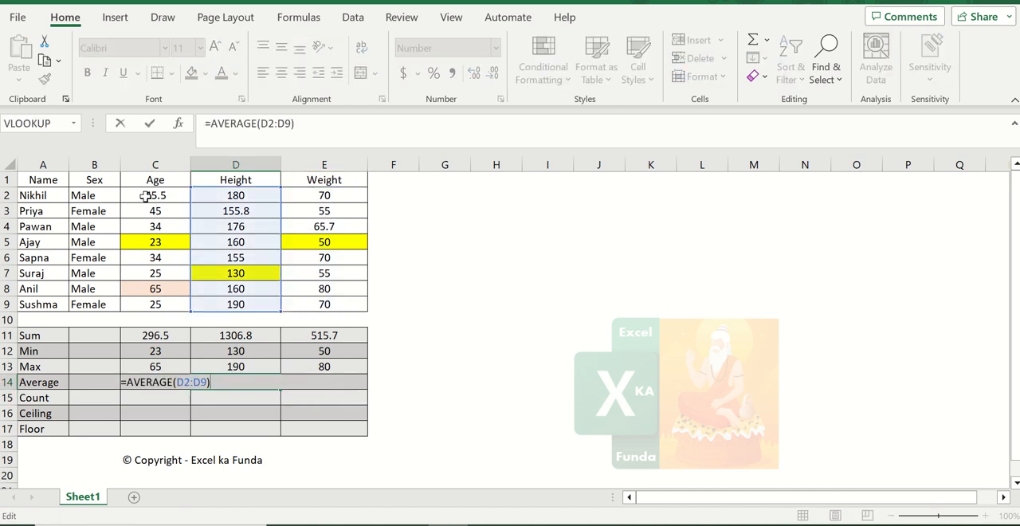
key("Escape")
key("Left")
key("F2")
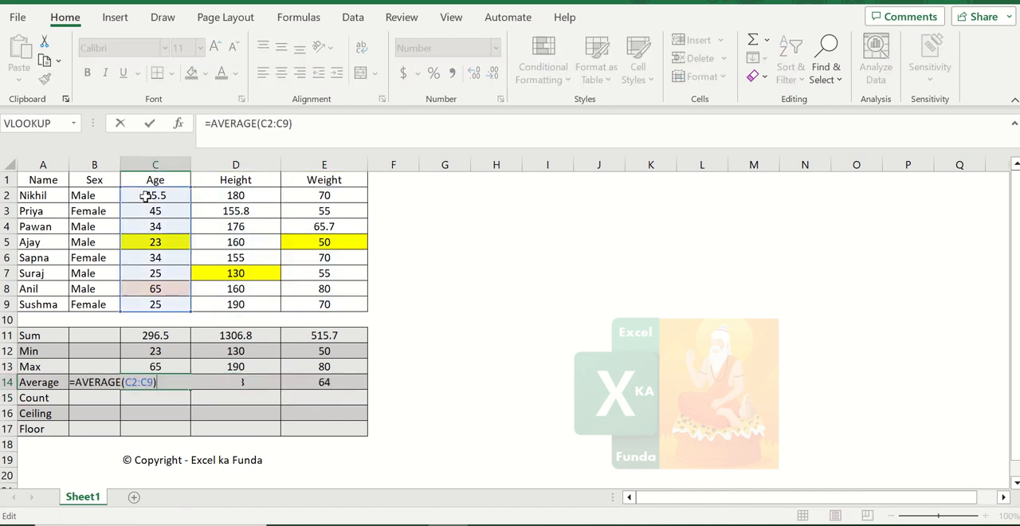
key("Return")
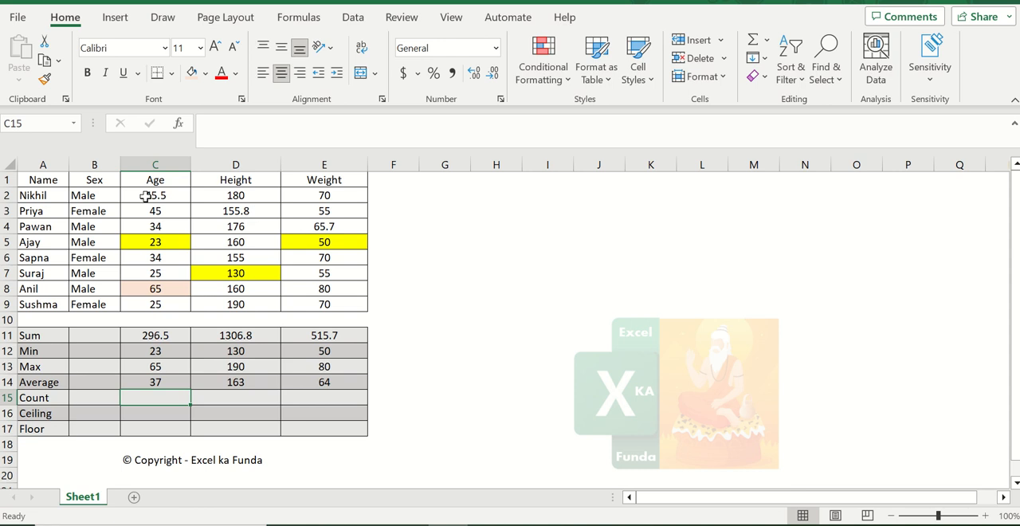
- Enter the formula =COUNT(C2:C9) in the Age column's Count cell C15
type("=")
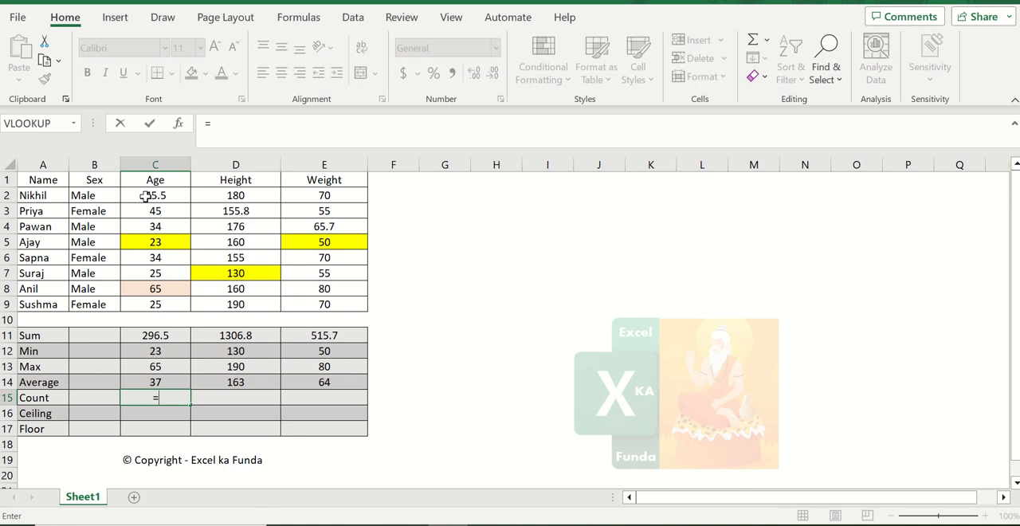
type("count")
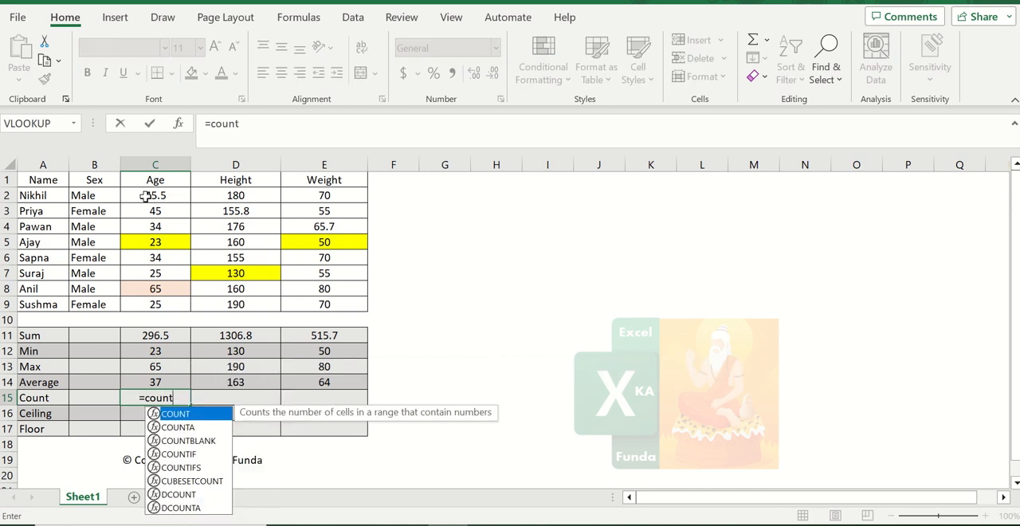
type("(")
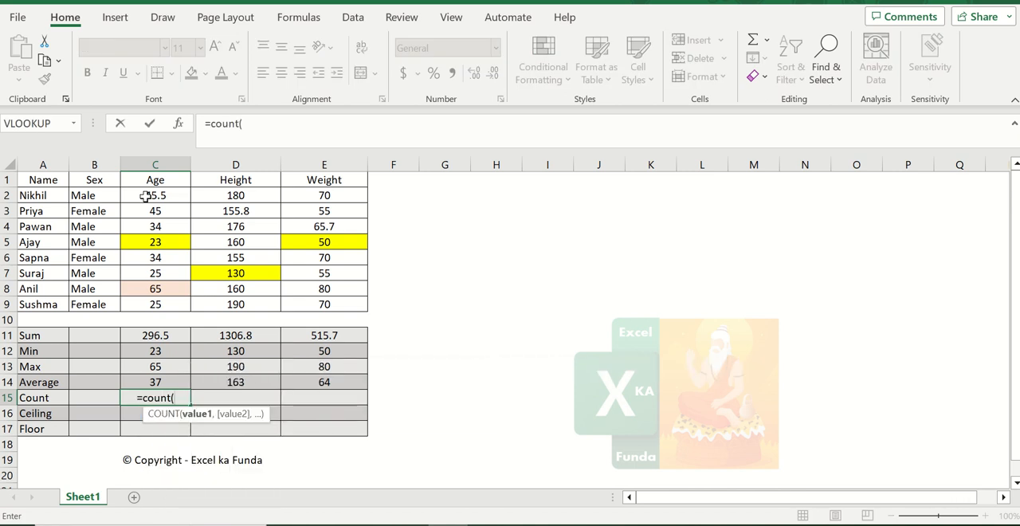
key("Up")
key("Up")
key("Up")
key("Up")
key("Up")
key("Up")
key("shift+Up")
key("shift+Up")
key("shift+Up")
key("shift+Up")
key("shift+Up")
key("shift+Up")
key("shift+Up")
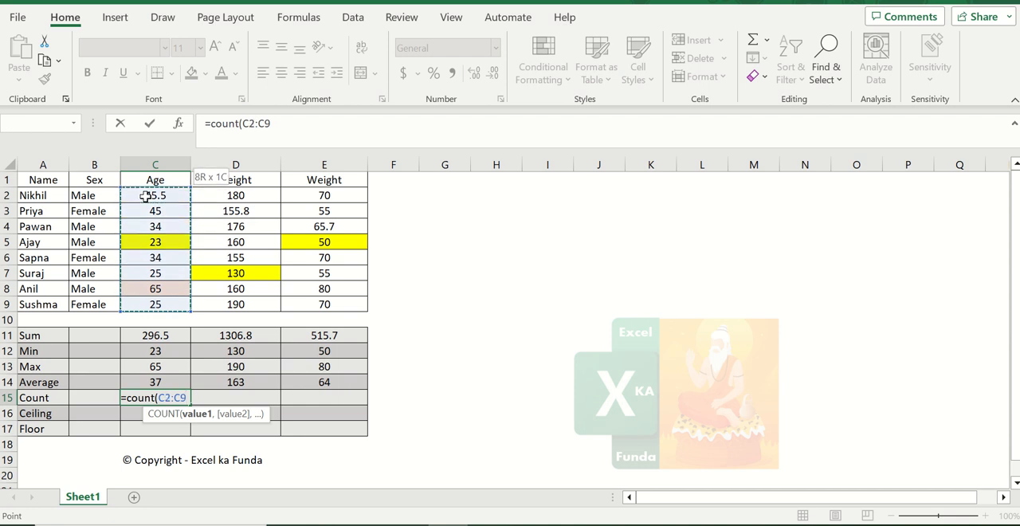
type(")")
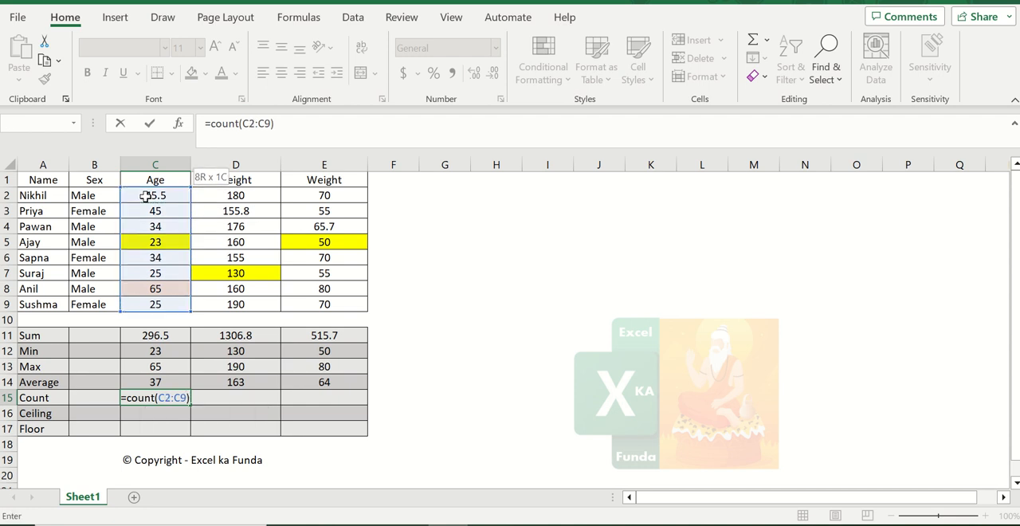
key("ctrl+Return")
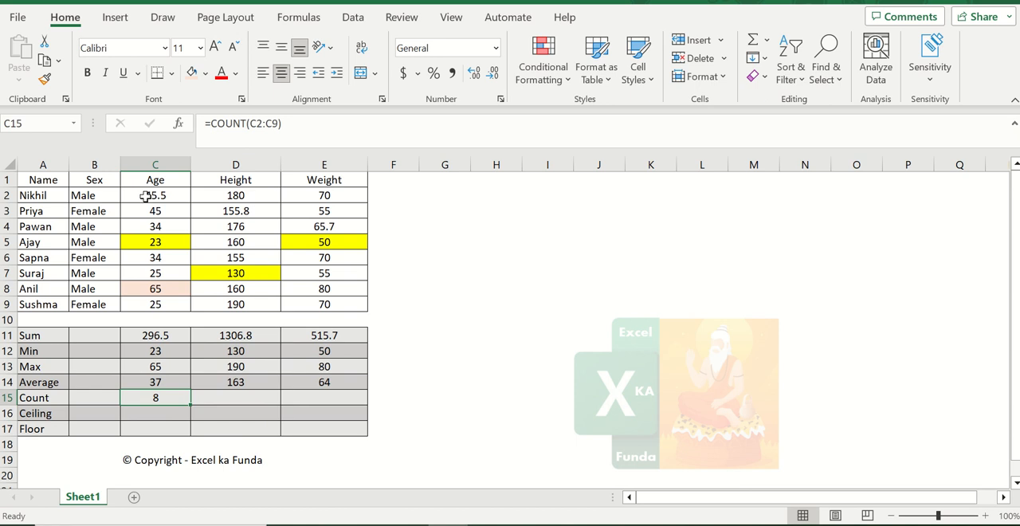
- Copy the Count formula from C15 into D15 and E15 for Height and Weight
key("ctrl+c")
key("Right")
key("ctrl+v")
key("Right")
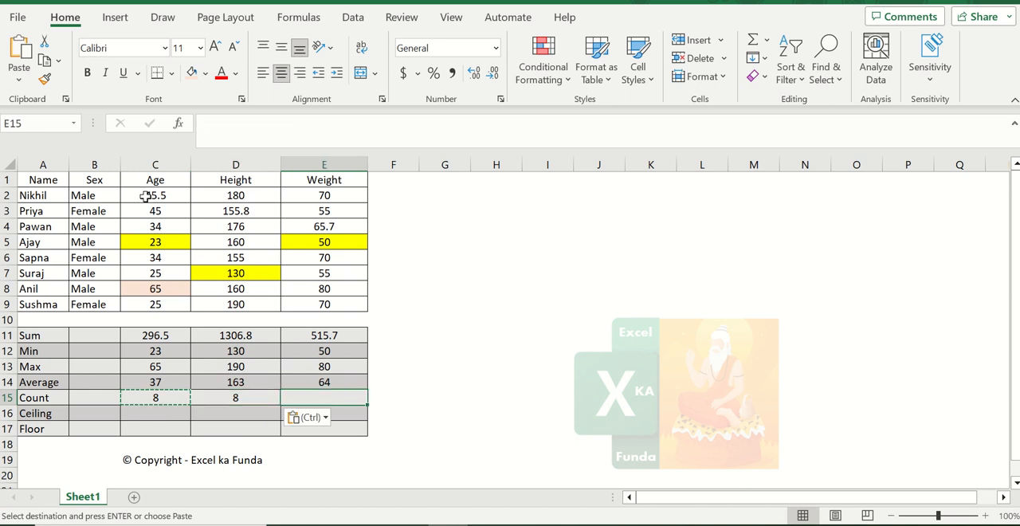
key("ctrl+v")
key("Left")
key("Left")
key("Escape")
- Clear the Height value in D6
key("Up")
key("Up")
key("Up")
key("Up")
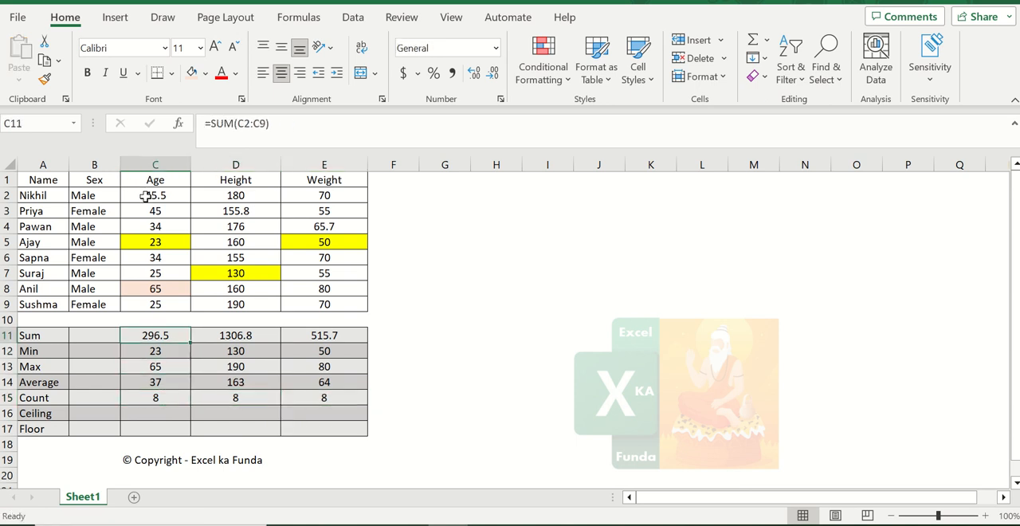
key("Up")
key("Up")
key("Up")
key("Up")
- Clear the Weight values in E6 and E7
key("Up")
key("Right")
key("Delete")
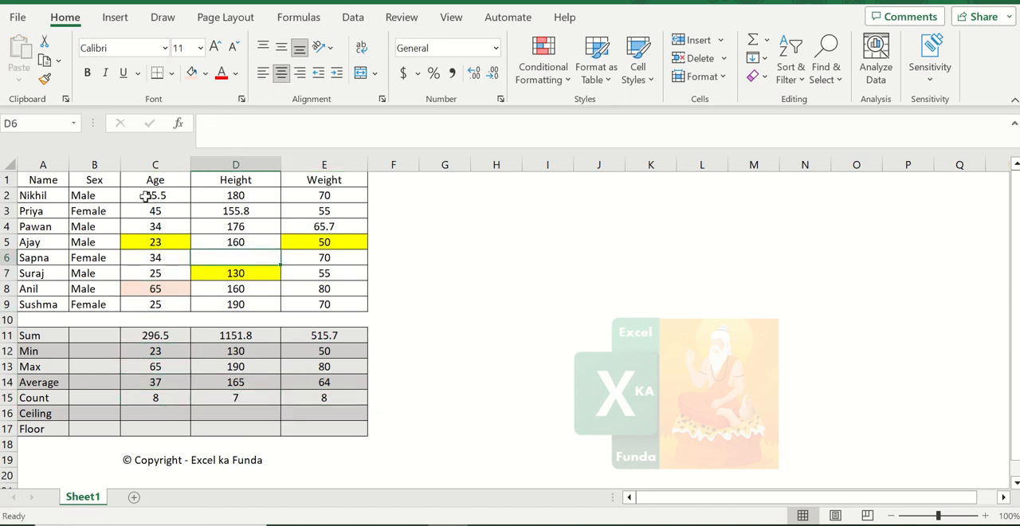
key("Down")
key("Up")
key("Right")
key("shift+Down")
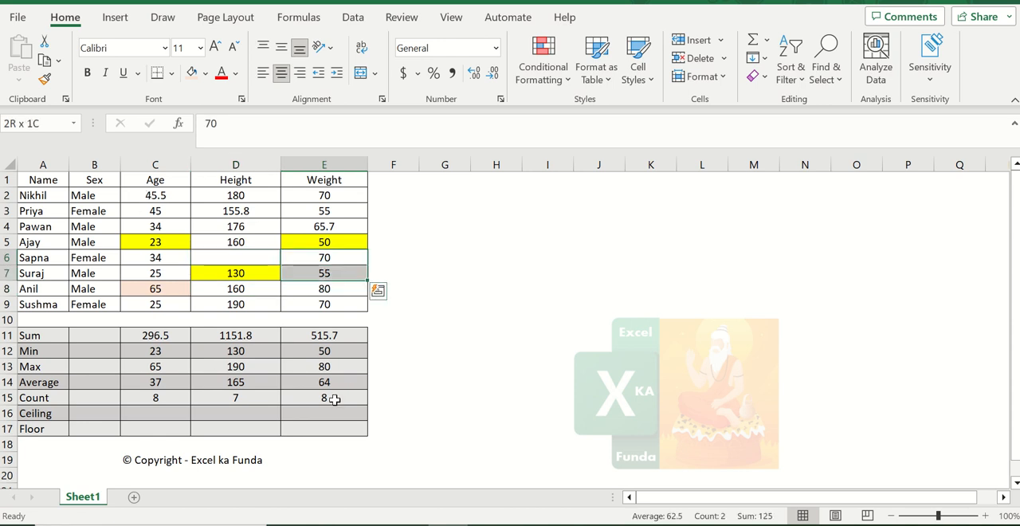
key("Delete")
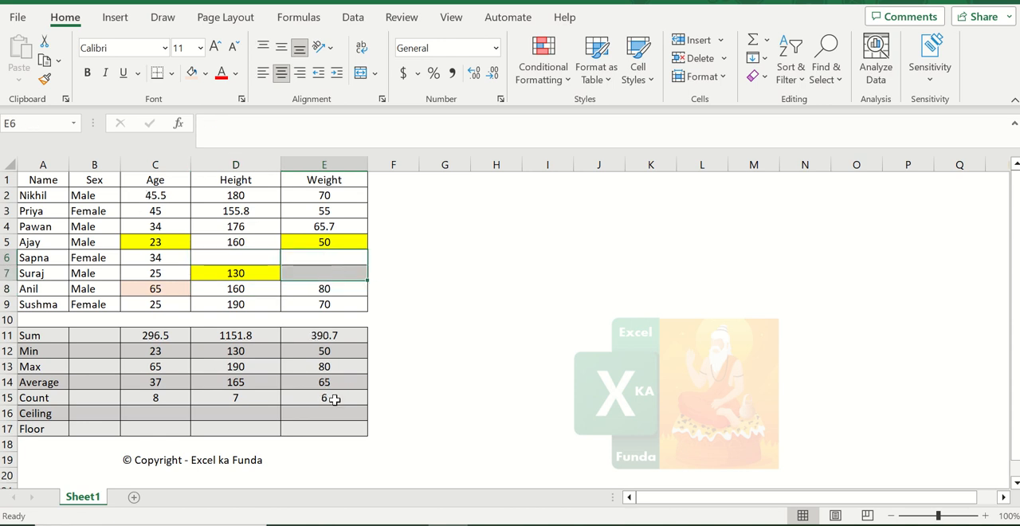
left_click(333, 259)
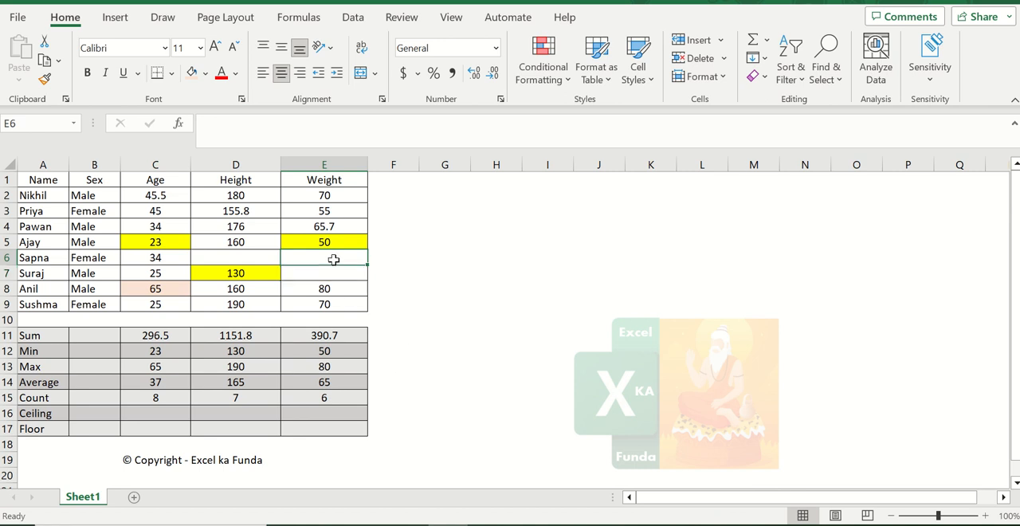
- Undo both deletions to restore the Height and Weight values
key("ctrl+z")
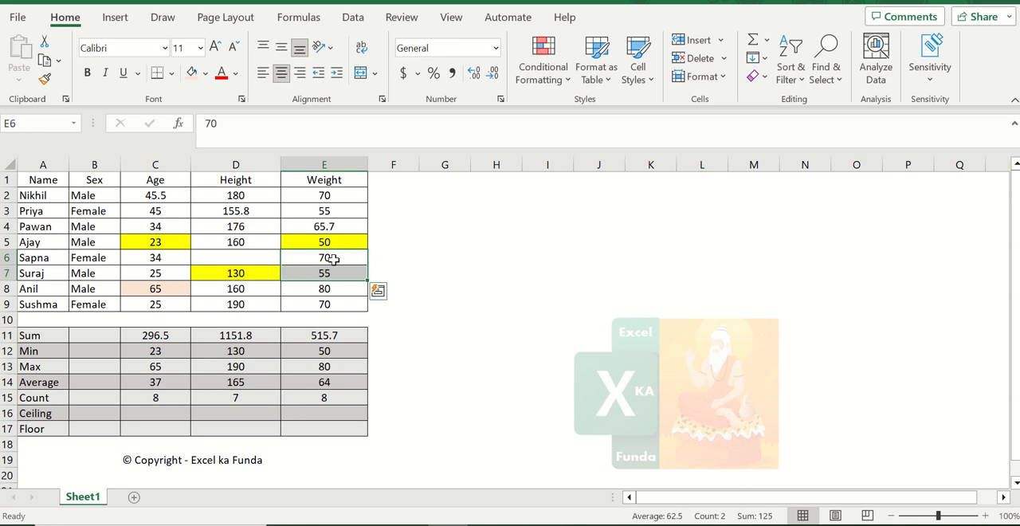
key("ctrl+z")
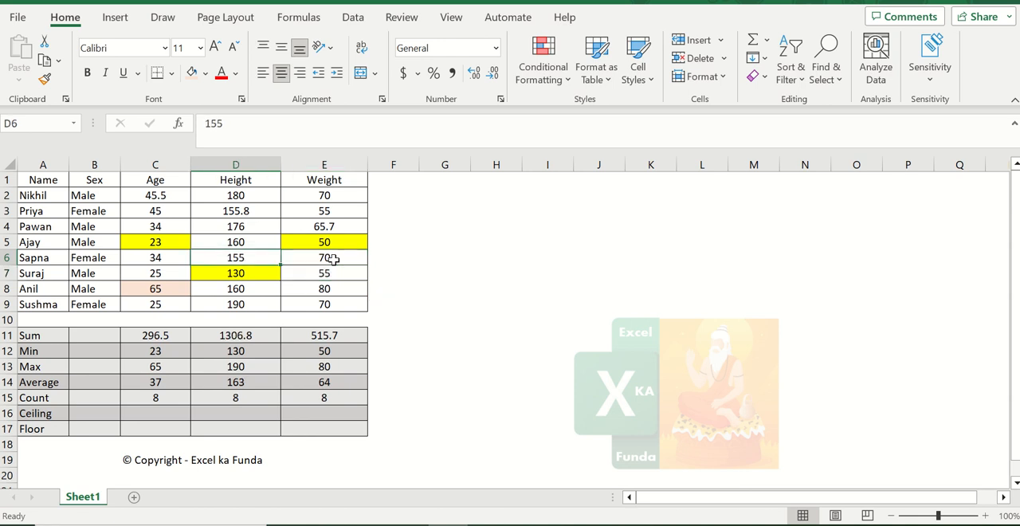
- Enter the formula =CEILING(C11,1) in the Age column's Ceiling cell C16
key("Down")
key("Down")
key("Down")
key("Down")
key("Down")
key("Down")
key("Down")
key("Down")
key("Down")
key("Left")
key("Down")
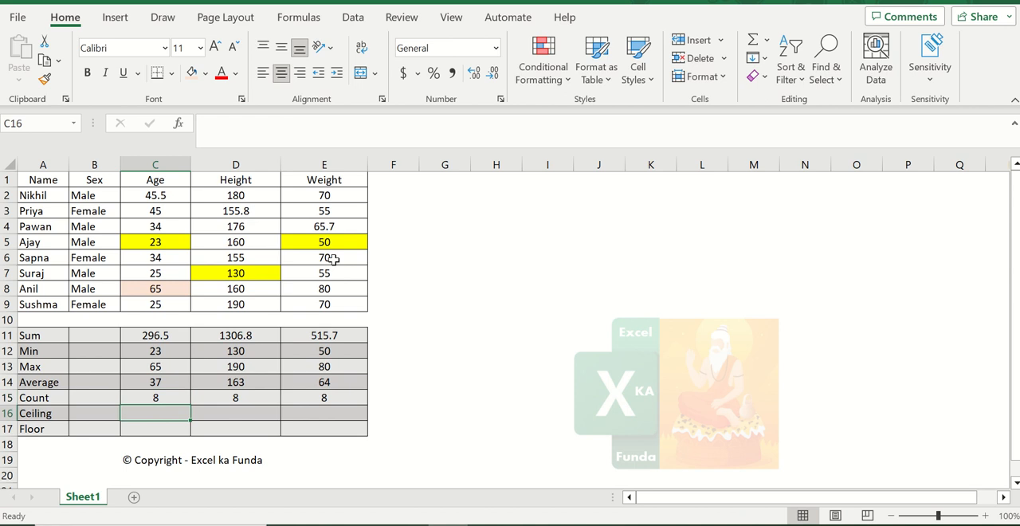
left_click(163, 336)
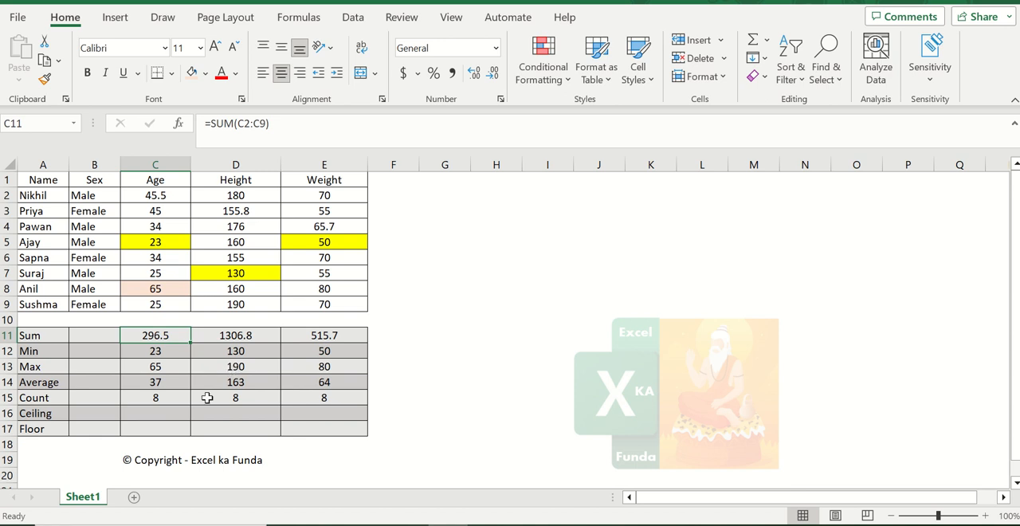
left_click(166, 410)
type("=")
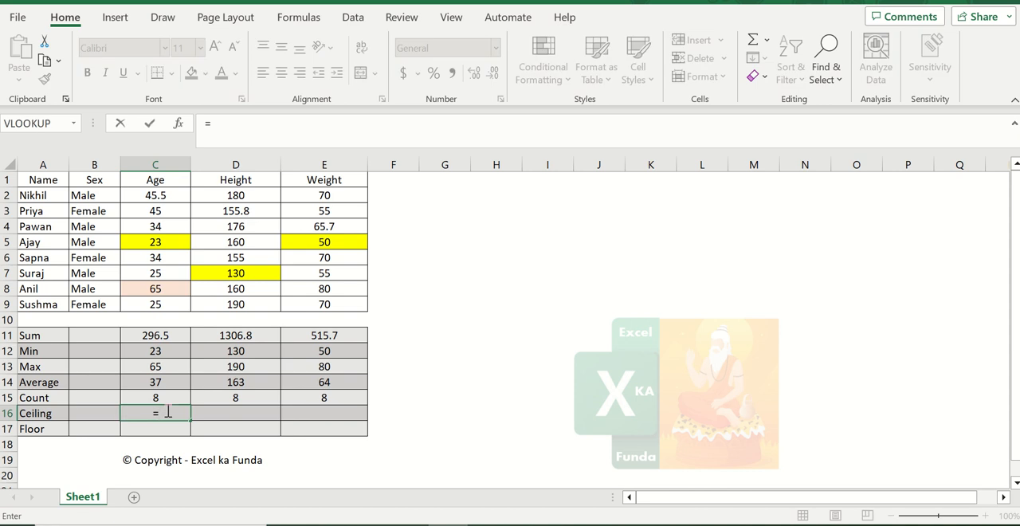
type("ce")
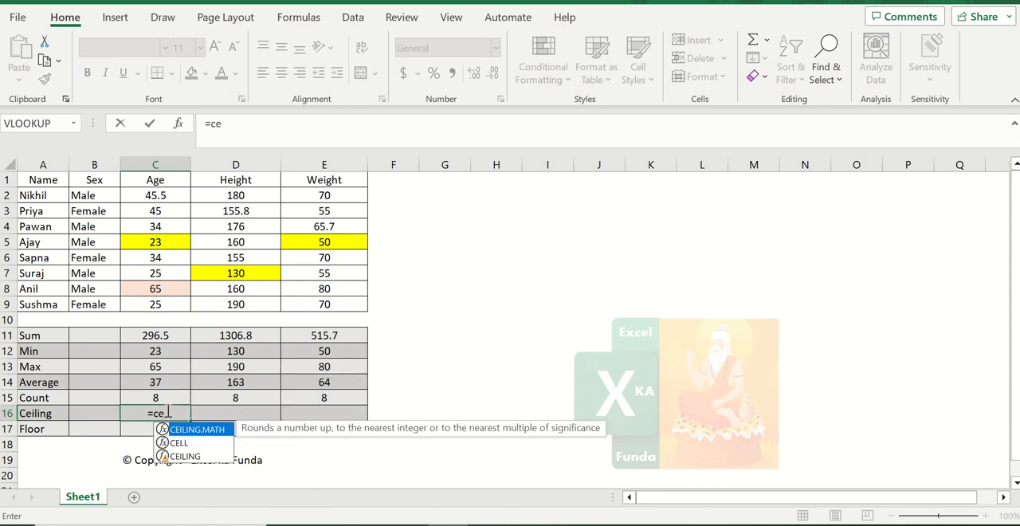
type("iling")
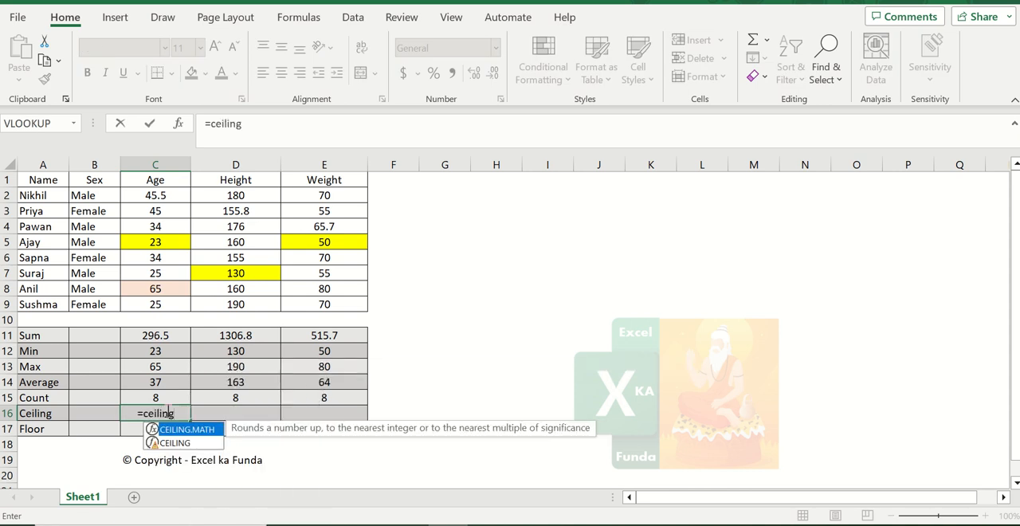
type("(")
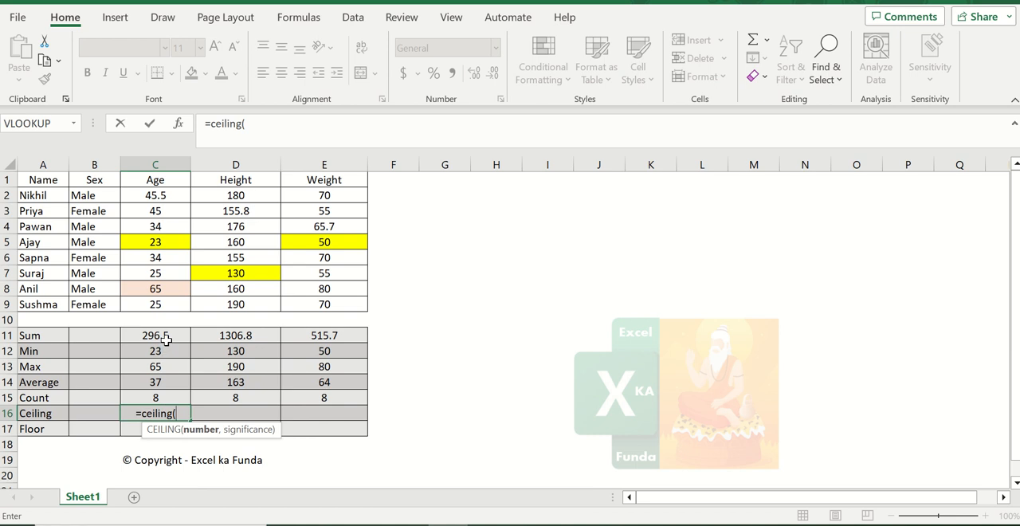
left_click(165, 340)
type(",1")
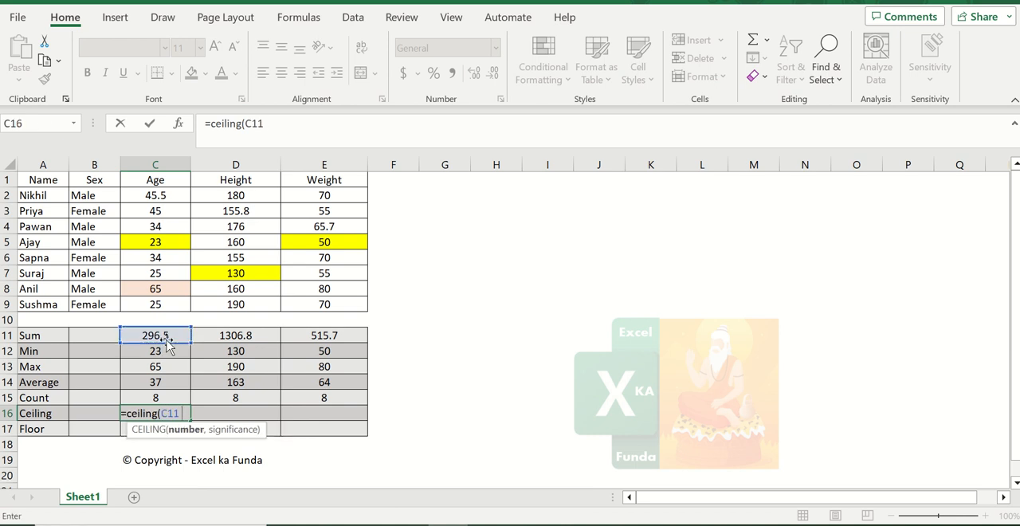
type(")")
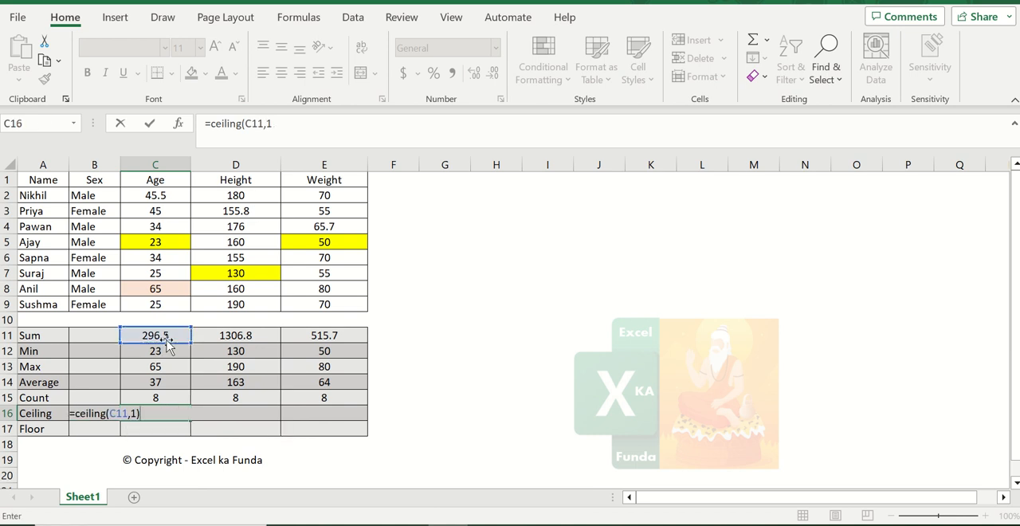
key("ctrl+Return")
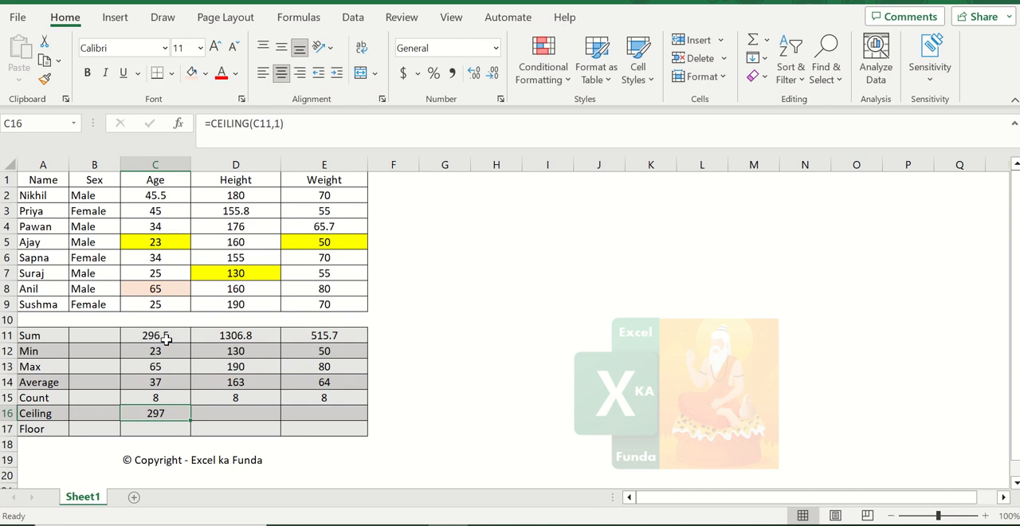
- Enter the formula =CEILING(D11,1) in the Height column's Ceiling cell D16
key("F2")
key("Escape")
key("ctrl+c")
key("Escape")
key("ctrl+c")
key("Right")
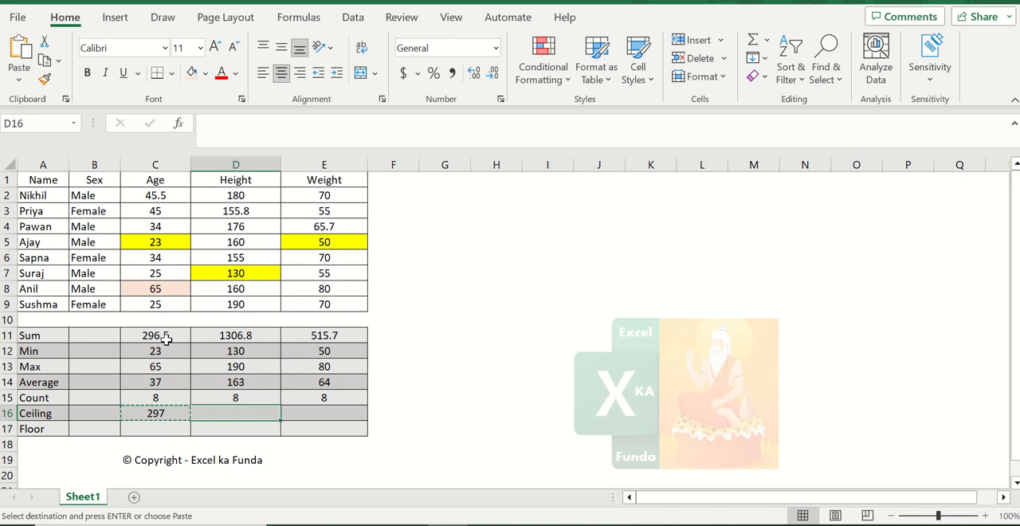
type("=ceili")
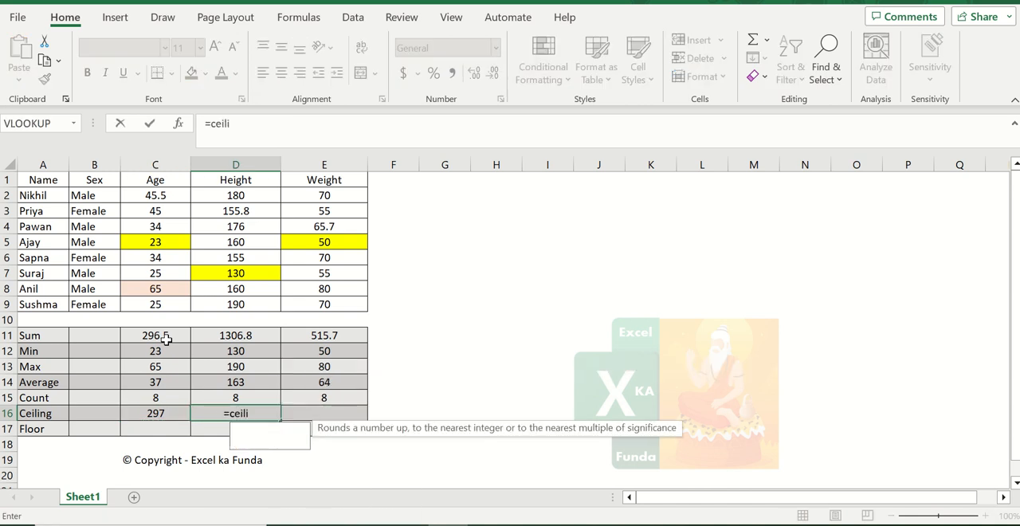
type("ng(")
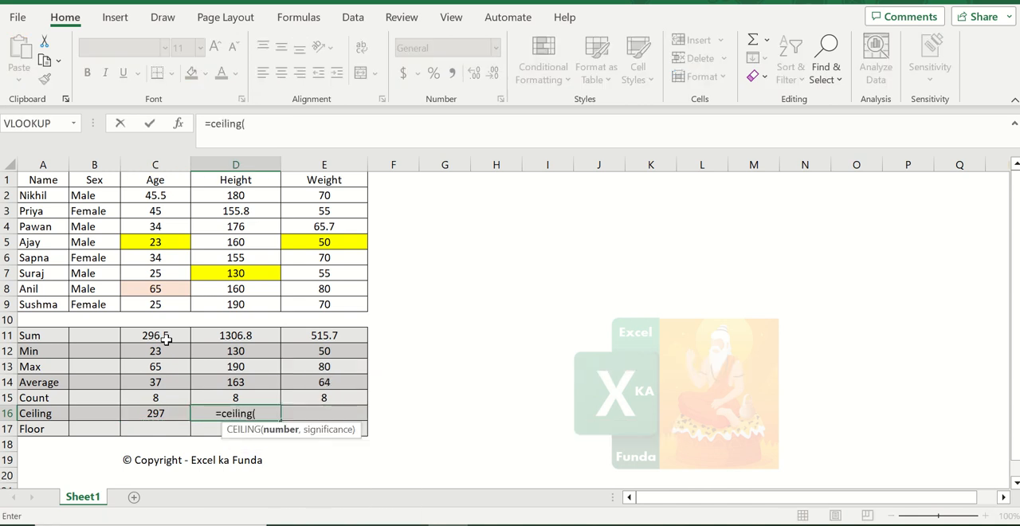
key("Up")
key("Up")
key("Up")
key("Up")
key("Up")
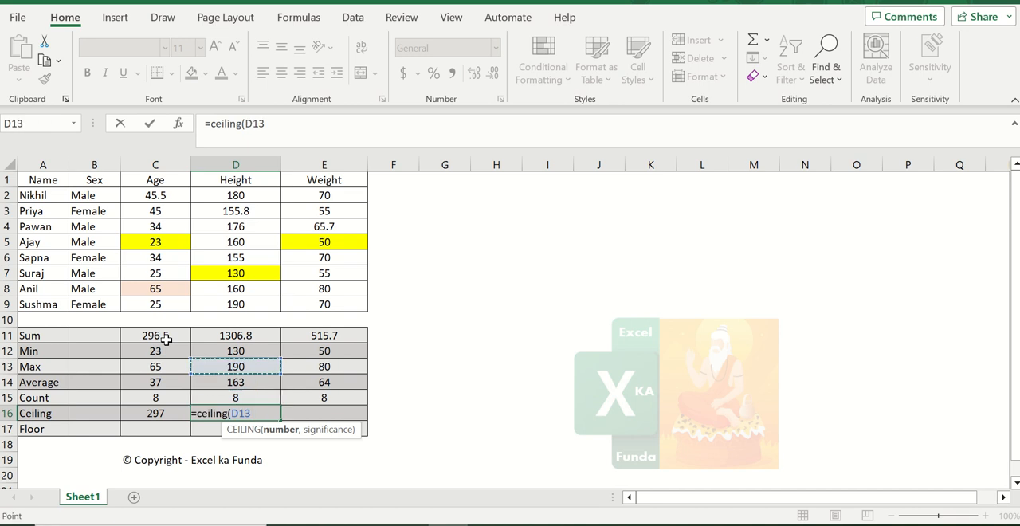
type(",1")
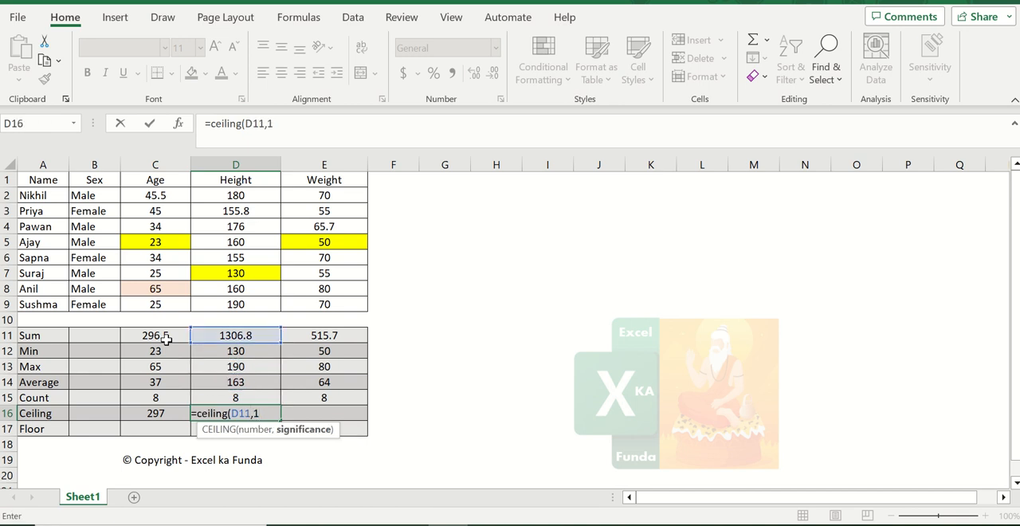
type(")")
key("Return")
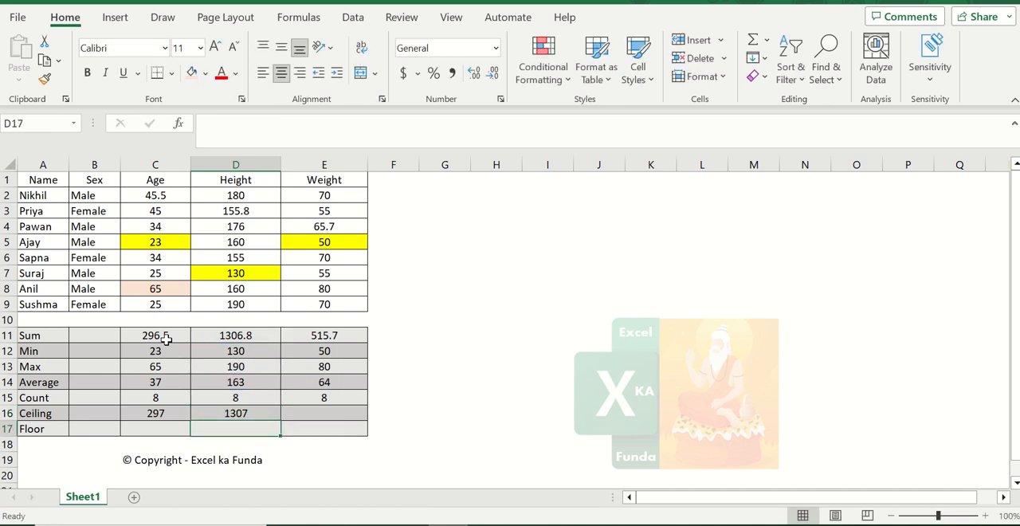
- Copy the Ceiling formula from D16 into E16 for Weight
key("Up")
key("ctrl+c")
key("Right")
key("ctrl+v")
key("Escape")
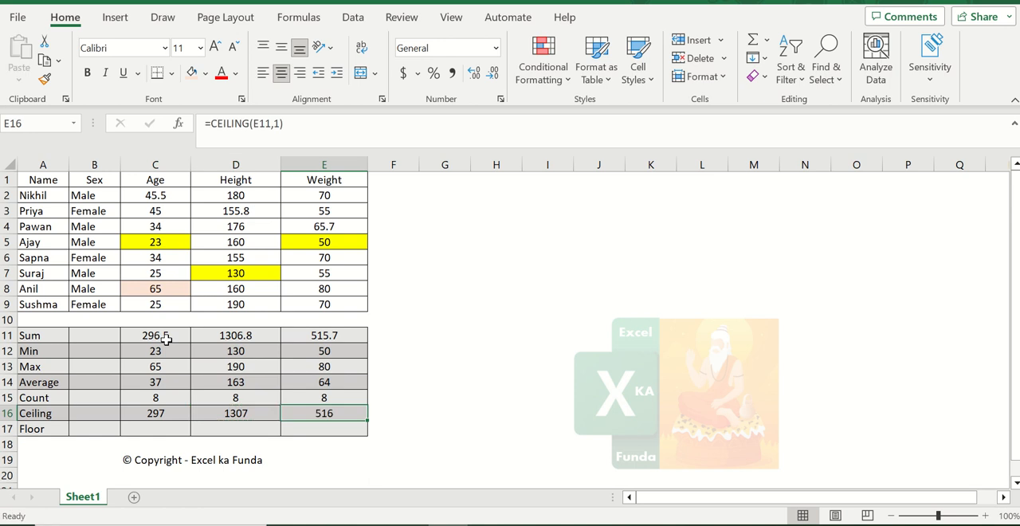
- Review the Sum and Ceiling formulas in the Age, Height and Weight columns
left_click(165, 338)
left_click(175, 407)
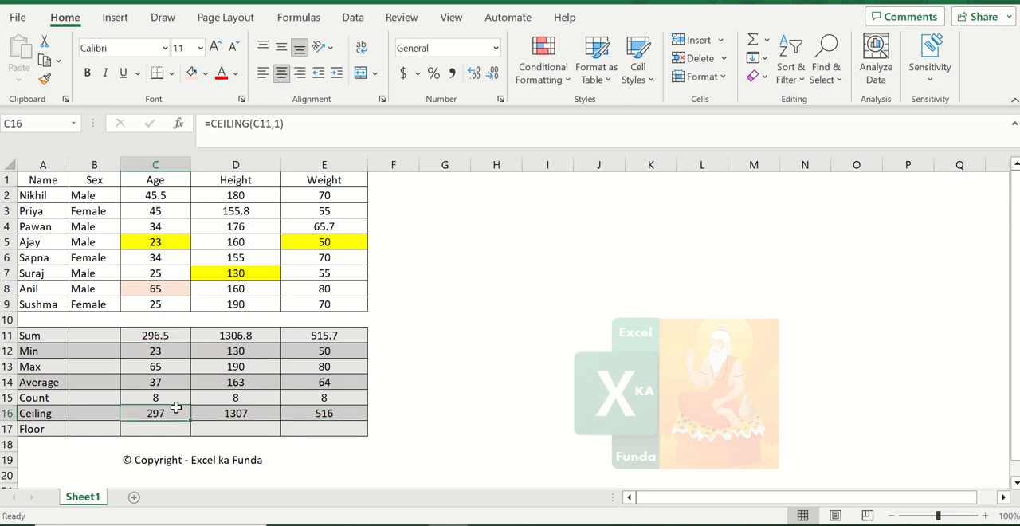
left_click(264, 335)
left_click(249, 408)
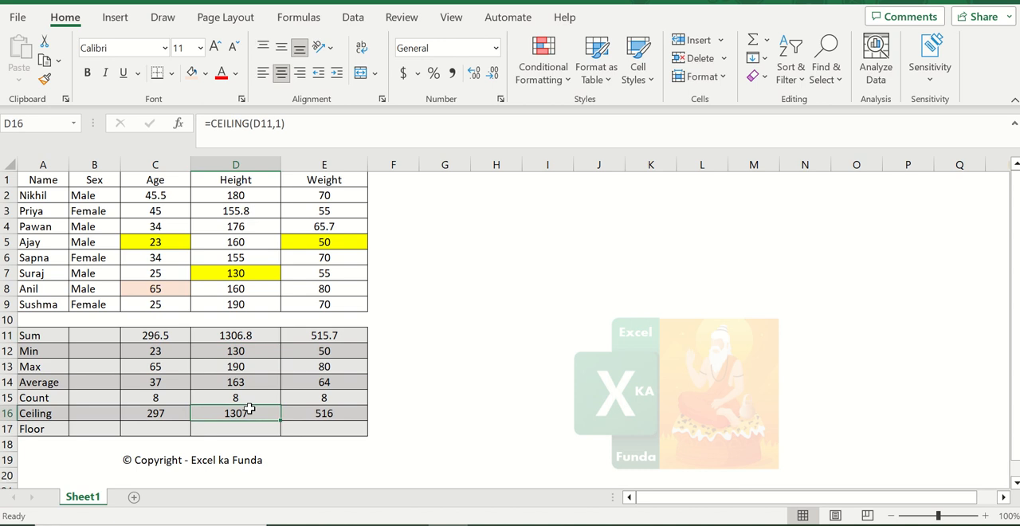
left_click(334, 338)
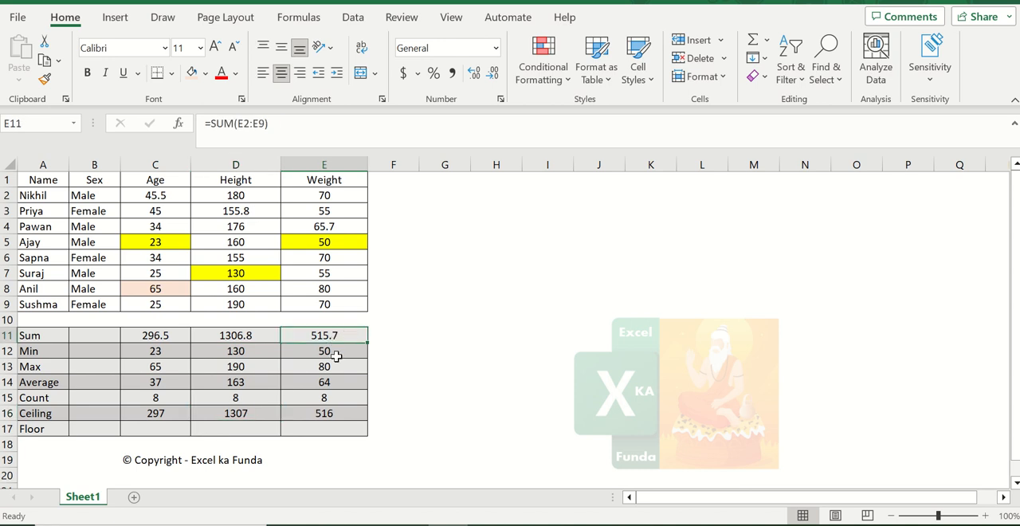
- Enter the formula =FLOOR(C11,1) in the Age column's Floor cell C17
left_click(173, 430)
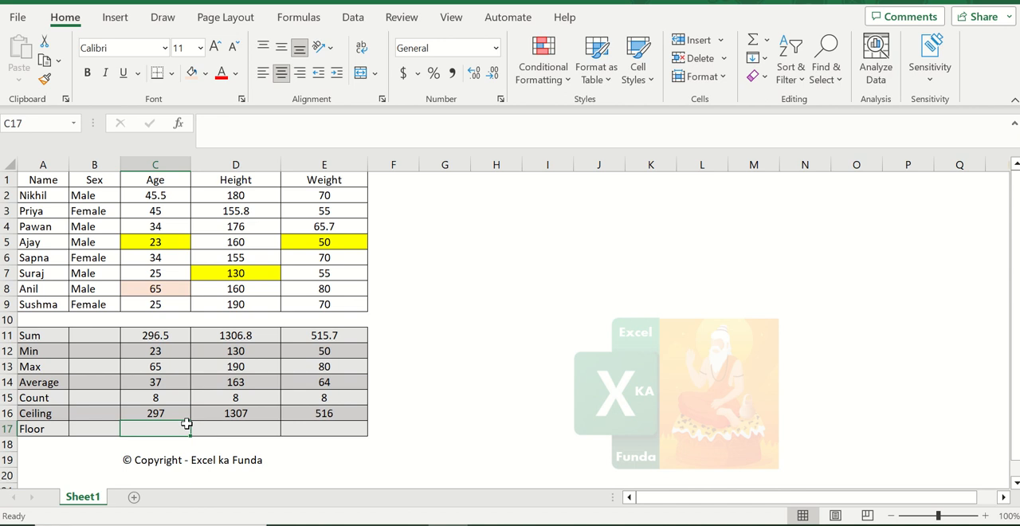
type("=")
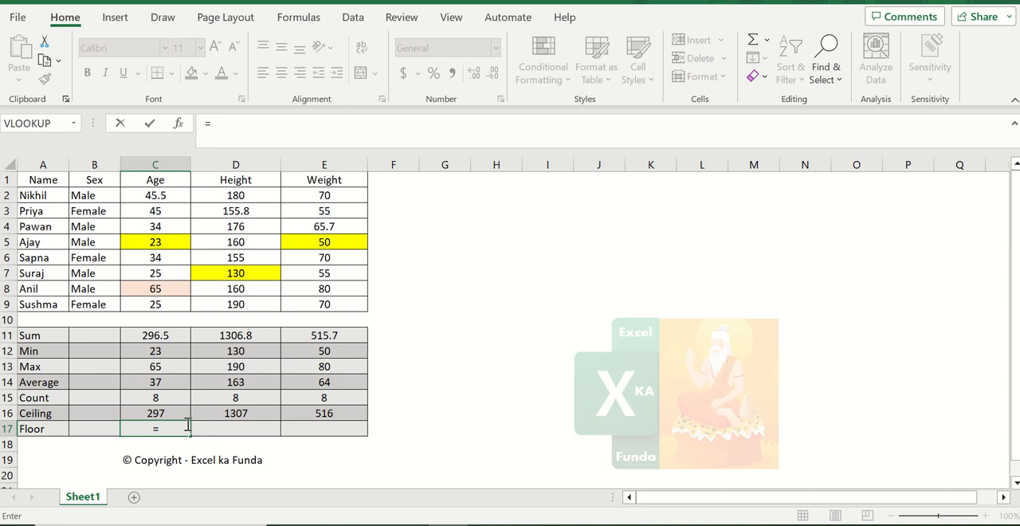
type("floor")
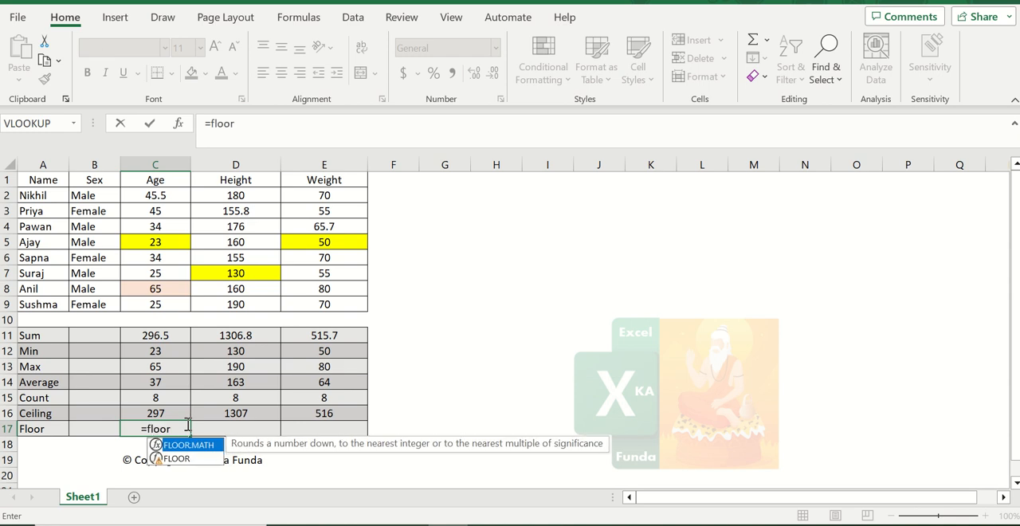
type("(")
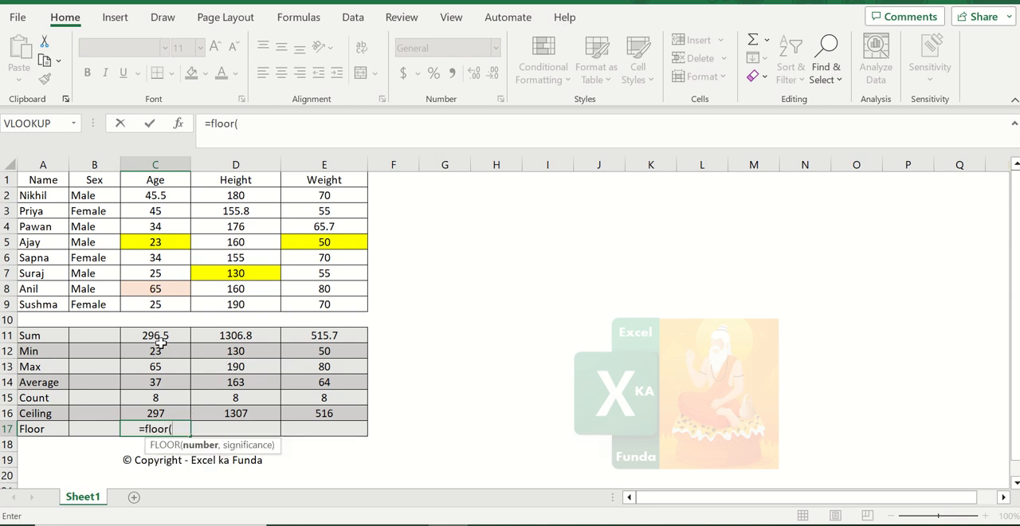
left_click(161, 337)
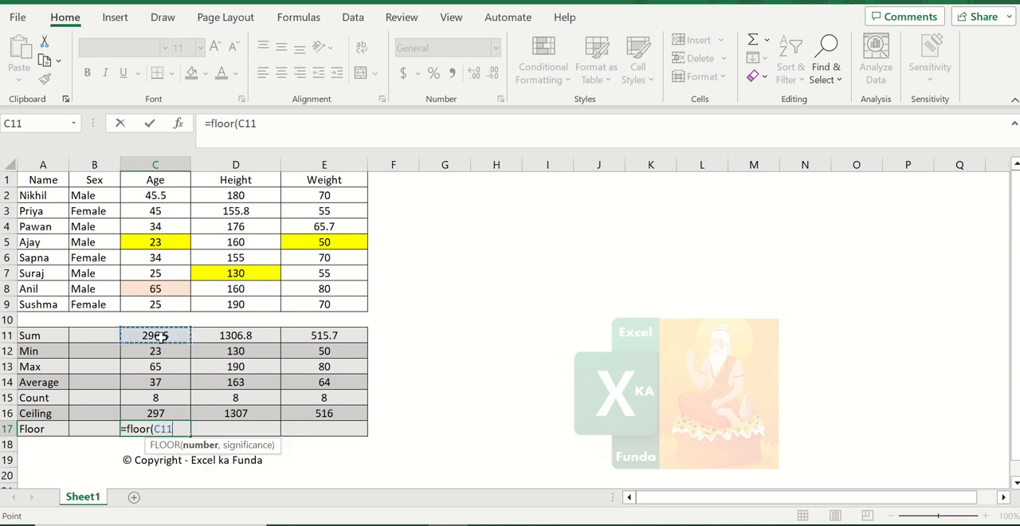
type(",1)")
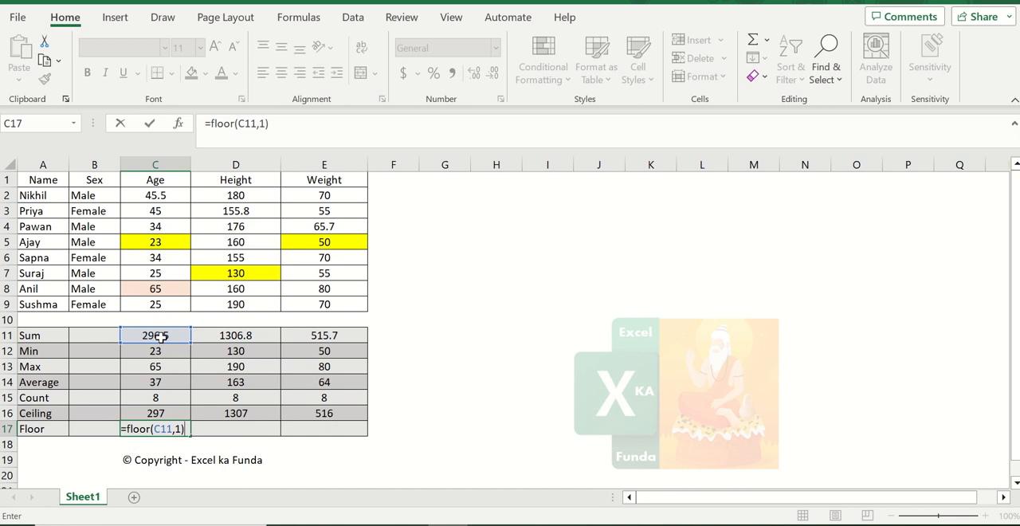
key("Return")
key("Up")
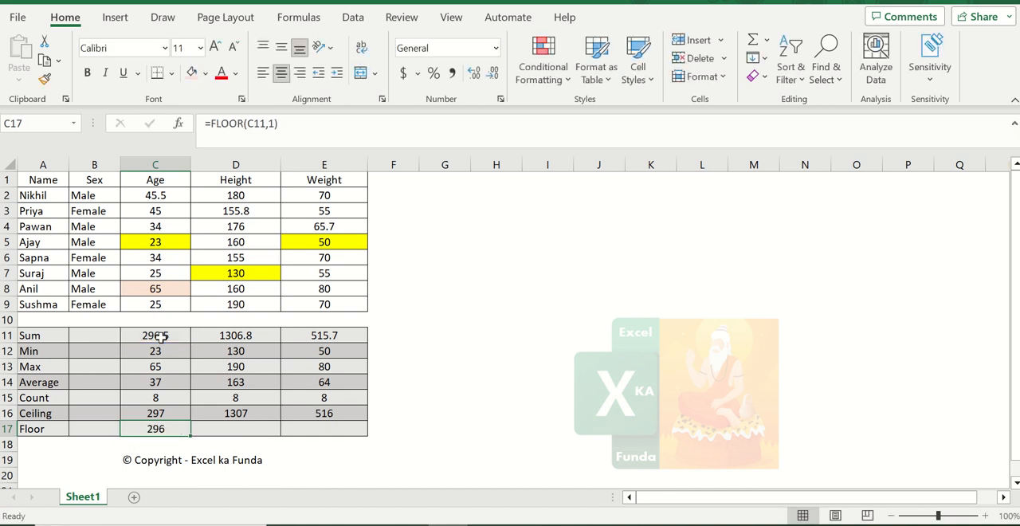
- Copy the Floor formula from C17 into D17 and E17 for Height and Weight
key("ctrl+c")
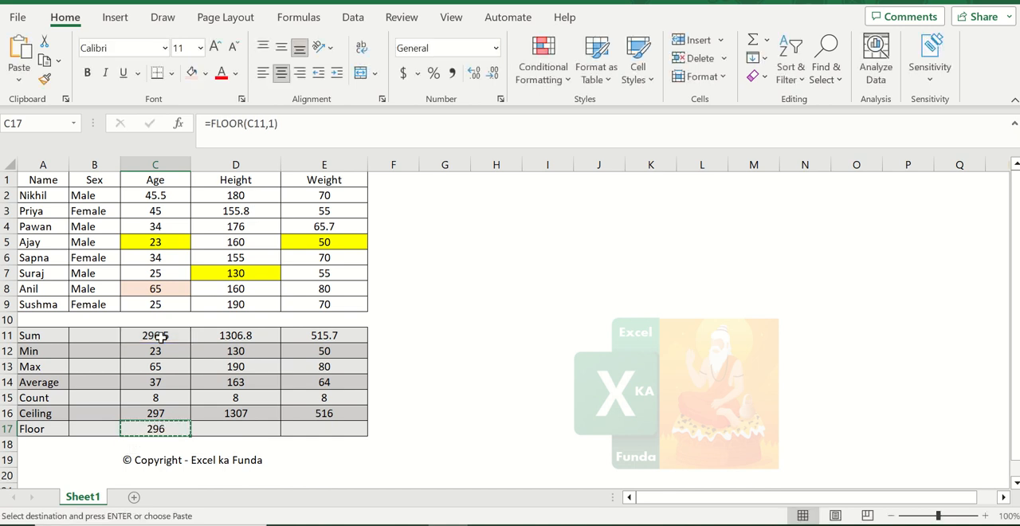
key("Right")
key("ctrl+v")
key("Right")
key("ctrl+v")
key("Left")
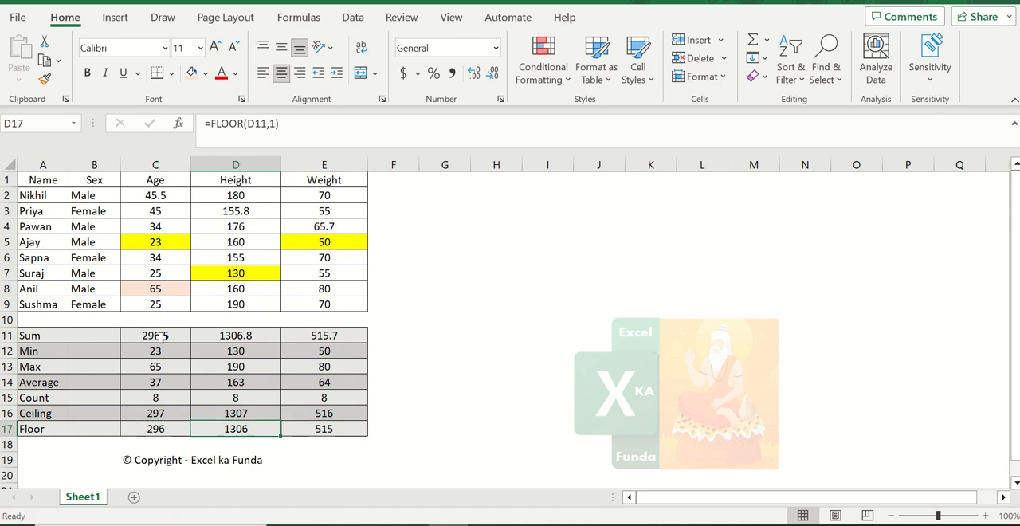
key("Left")
key("Escape")
- Review the Sum and Floor formulas in the Age, Height and Weight columns
left_click(161, 336)
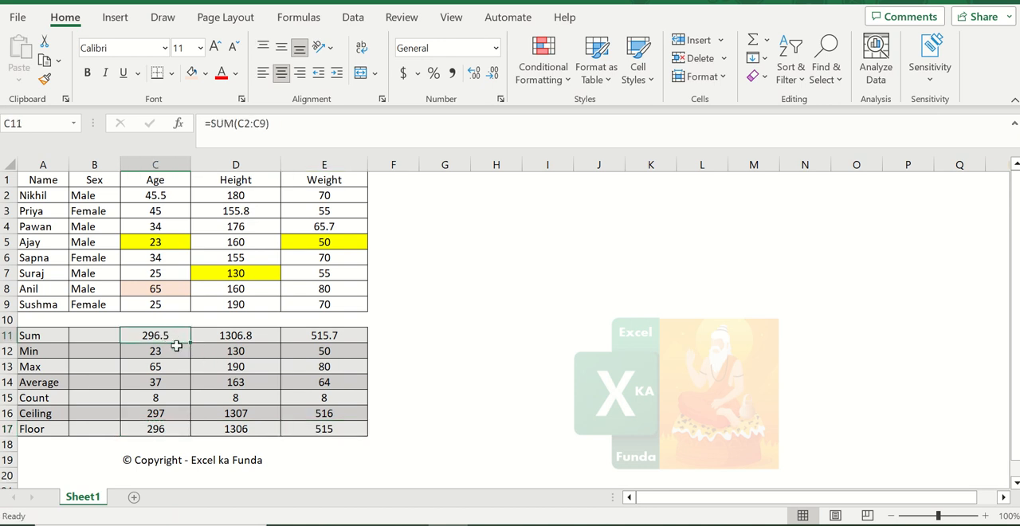
left_click(179, 428)
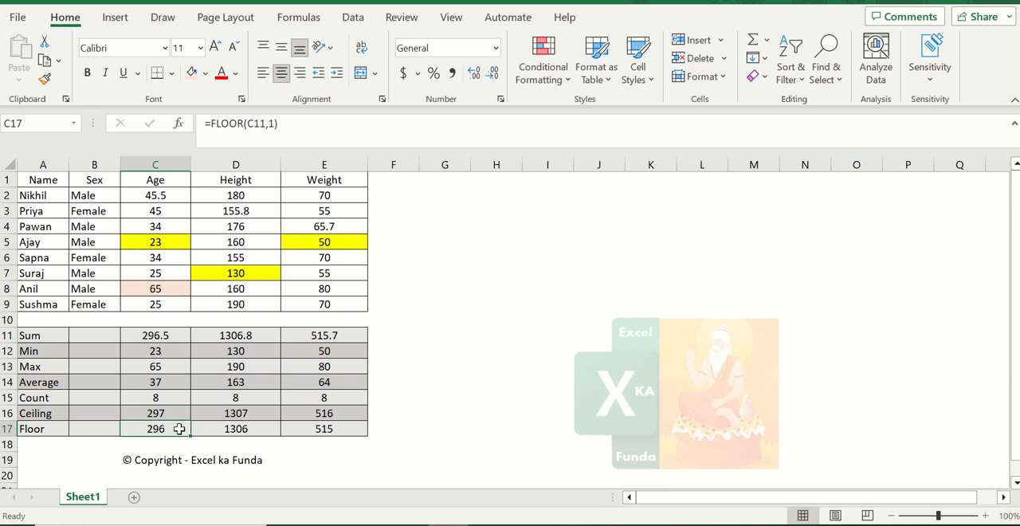
left_click(246, 339)
left_click(253, 431)
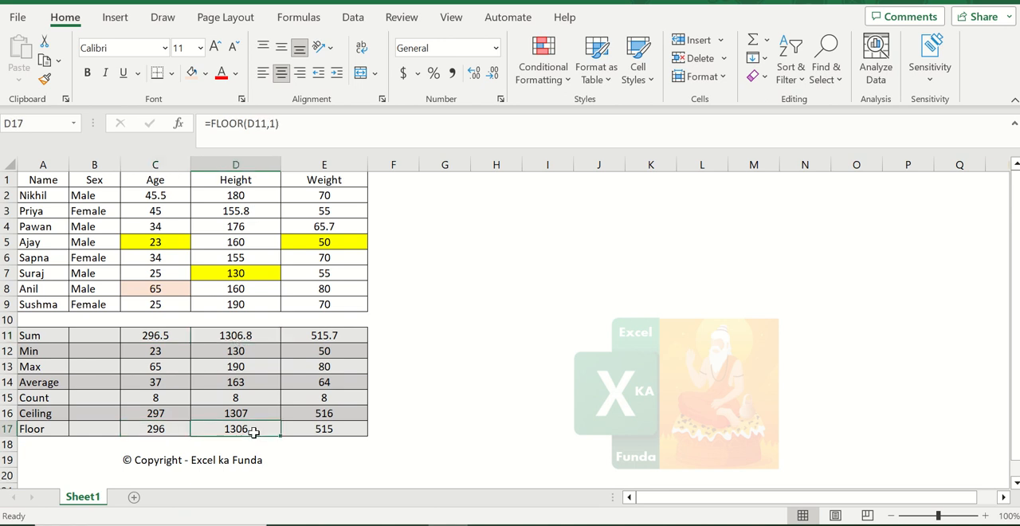
left_click(353, 335)
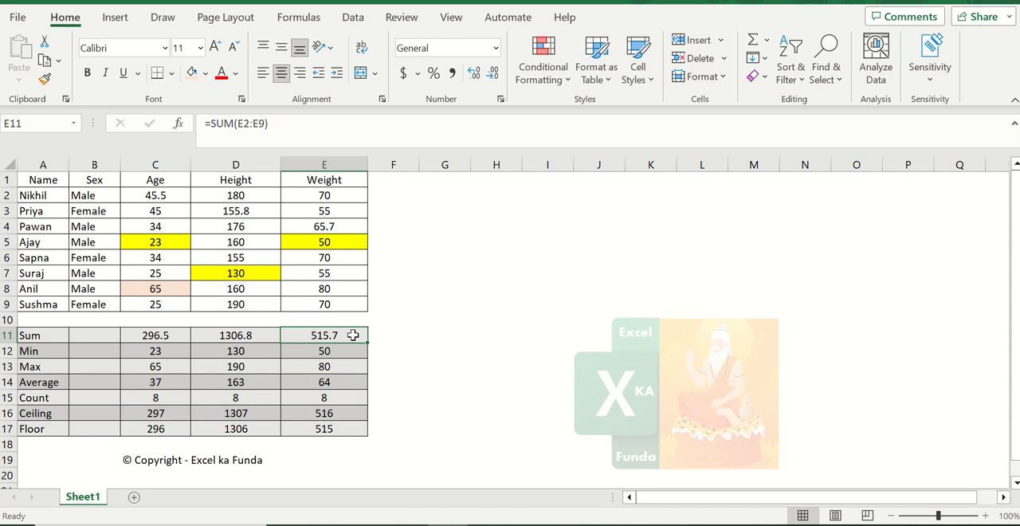
left_click(327, 427)
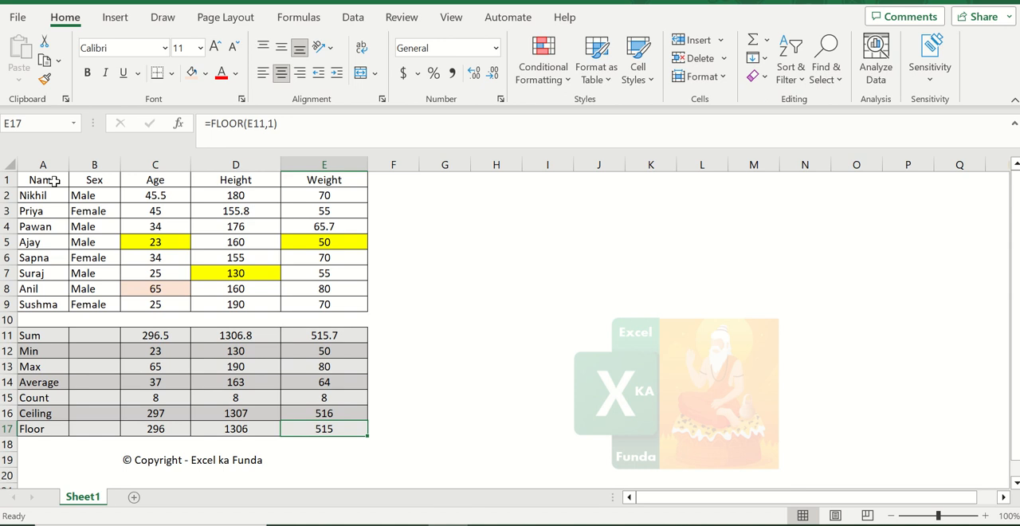
- Select the header cells from Name to Weight in row 1
left_click_drag(53, 181, 303, 181)
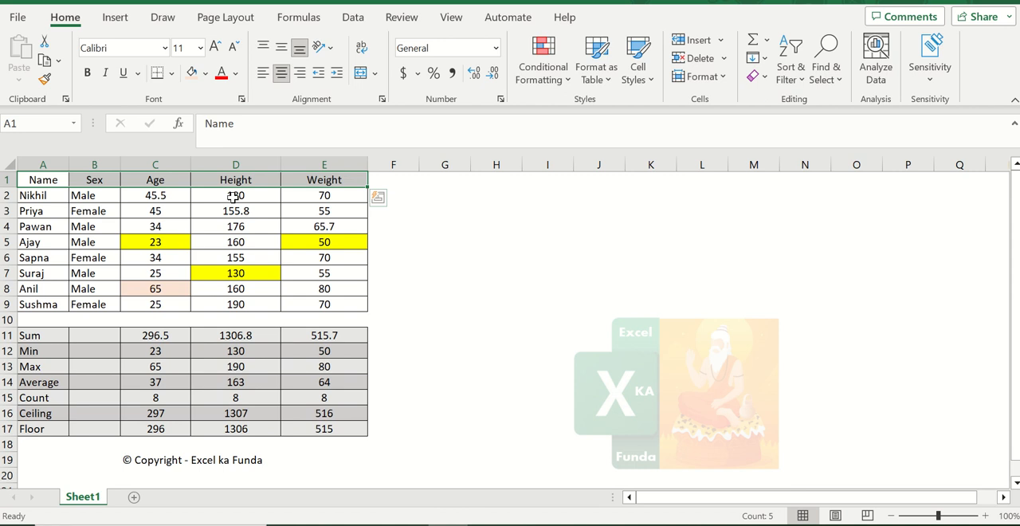
mouse_move(485, 4)
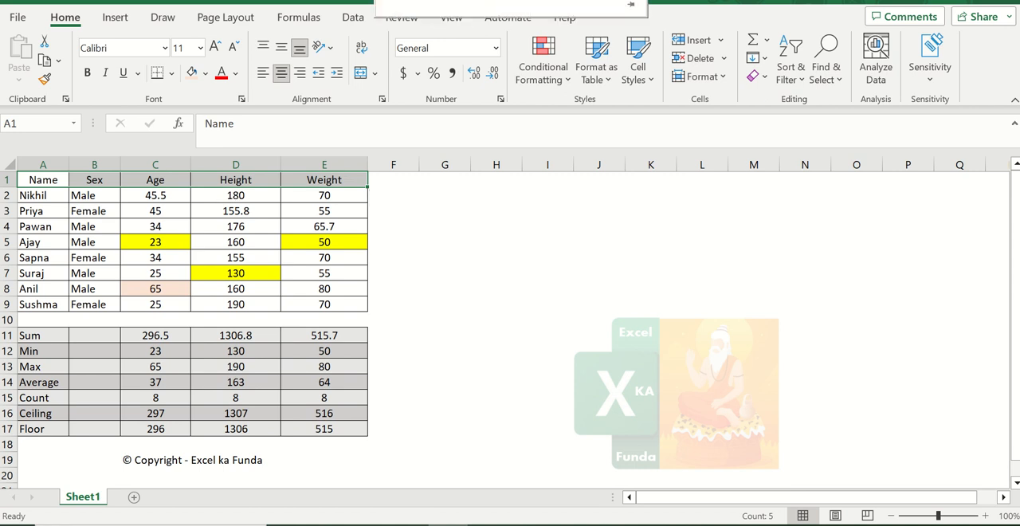